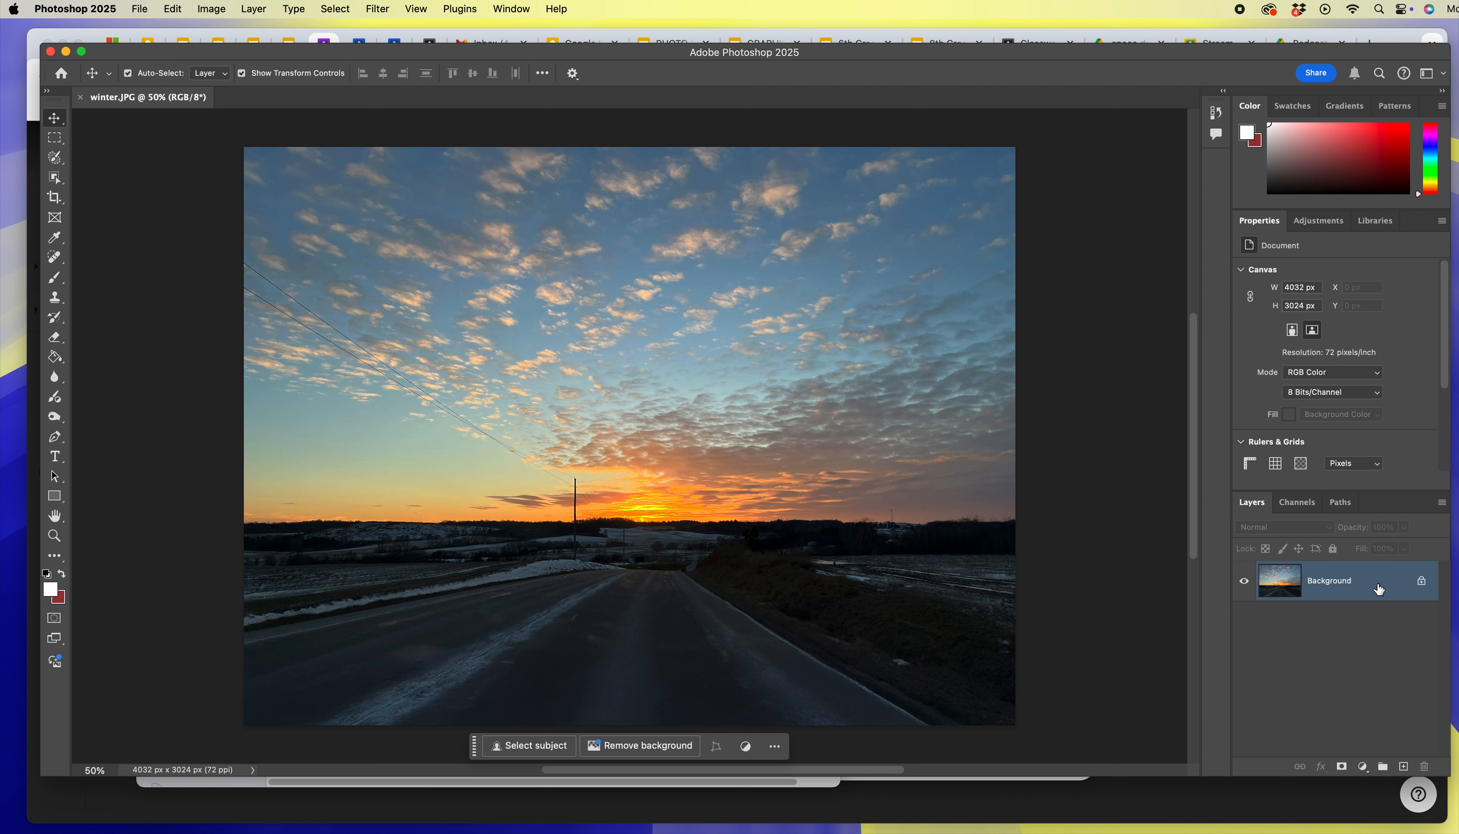
Step: Duplicate the Background layer and make the copy the active layer
{"action": "left_click_drag", "start_coordinate": [1379, 581], "coordinate": [1404, 766]}
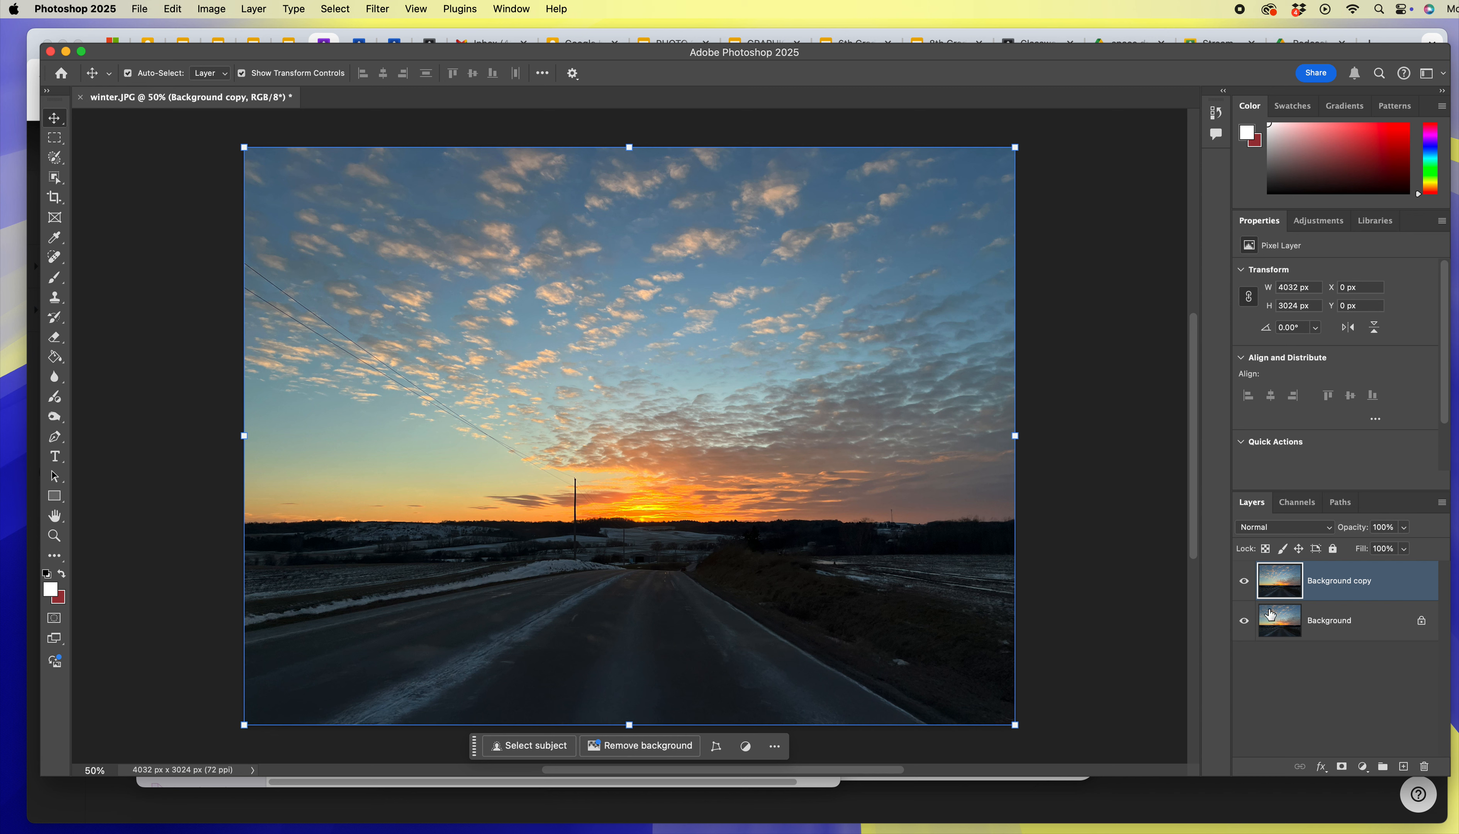
{"action": "left_click", "coordinate": [1330, 619]}
{"action": "left_click", "coordinate": [1340, 581]}
Step: Draw a large white triangle shape over the middle of the photo with the Triangle tool
{"action": "left_click", "coordinate": [56, 500]}
{"action": "left_click", "coordinate": [58, 502]}
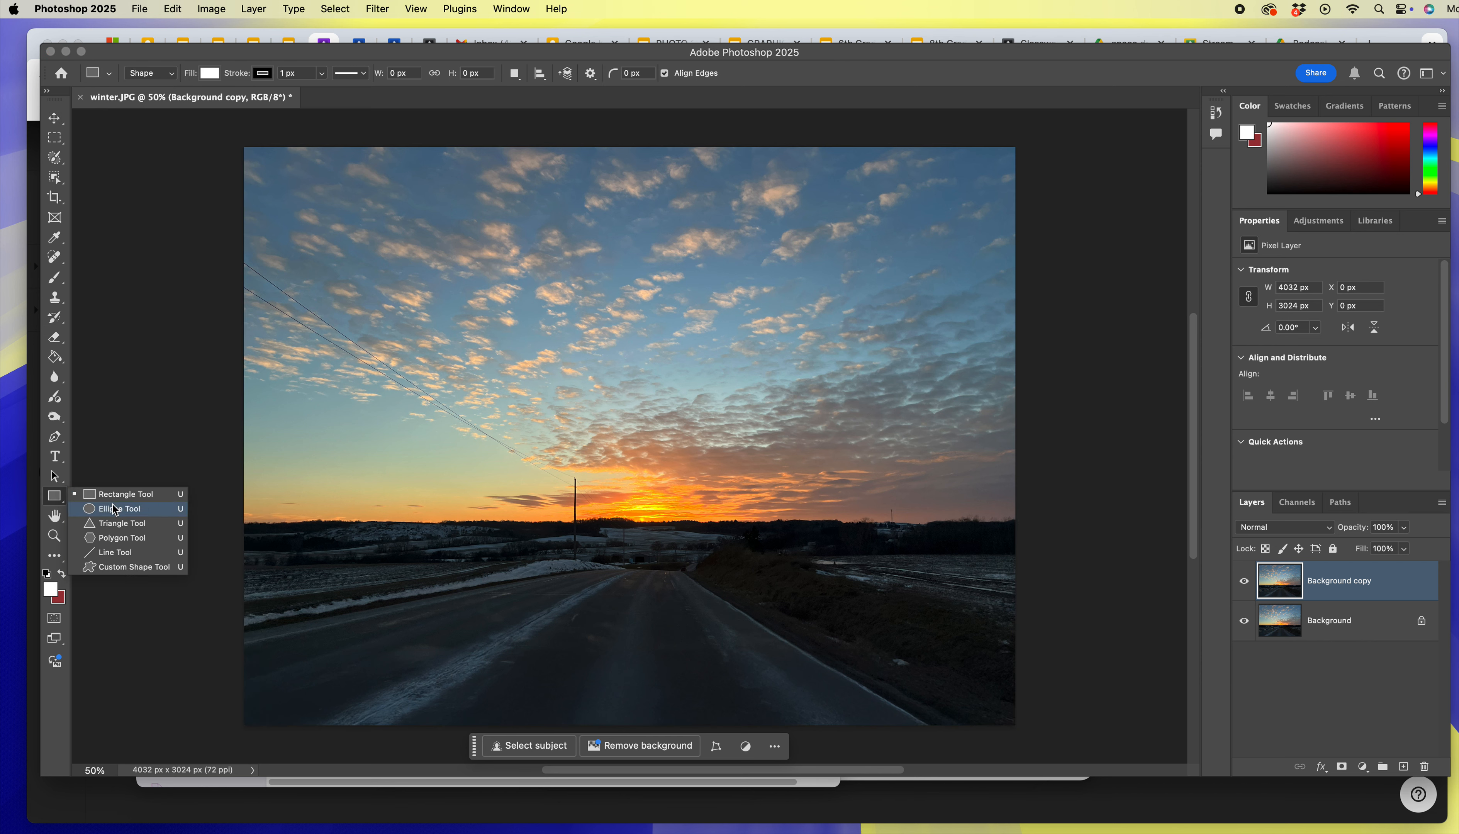
{"action": "left_click", "coordinate": [119, 523]}
{"action": "left_click_drag", "start_coordinate": [457, 222], "coordinate": [881, 620]}
Step: Scale the white triangle down proportionally to about 92%
{"action": "left_click", "coordinate": [54, 118]}
{"action": "left_click_drag", "start_coordinate": [882, 222], "coordinate": [849, 253]}
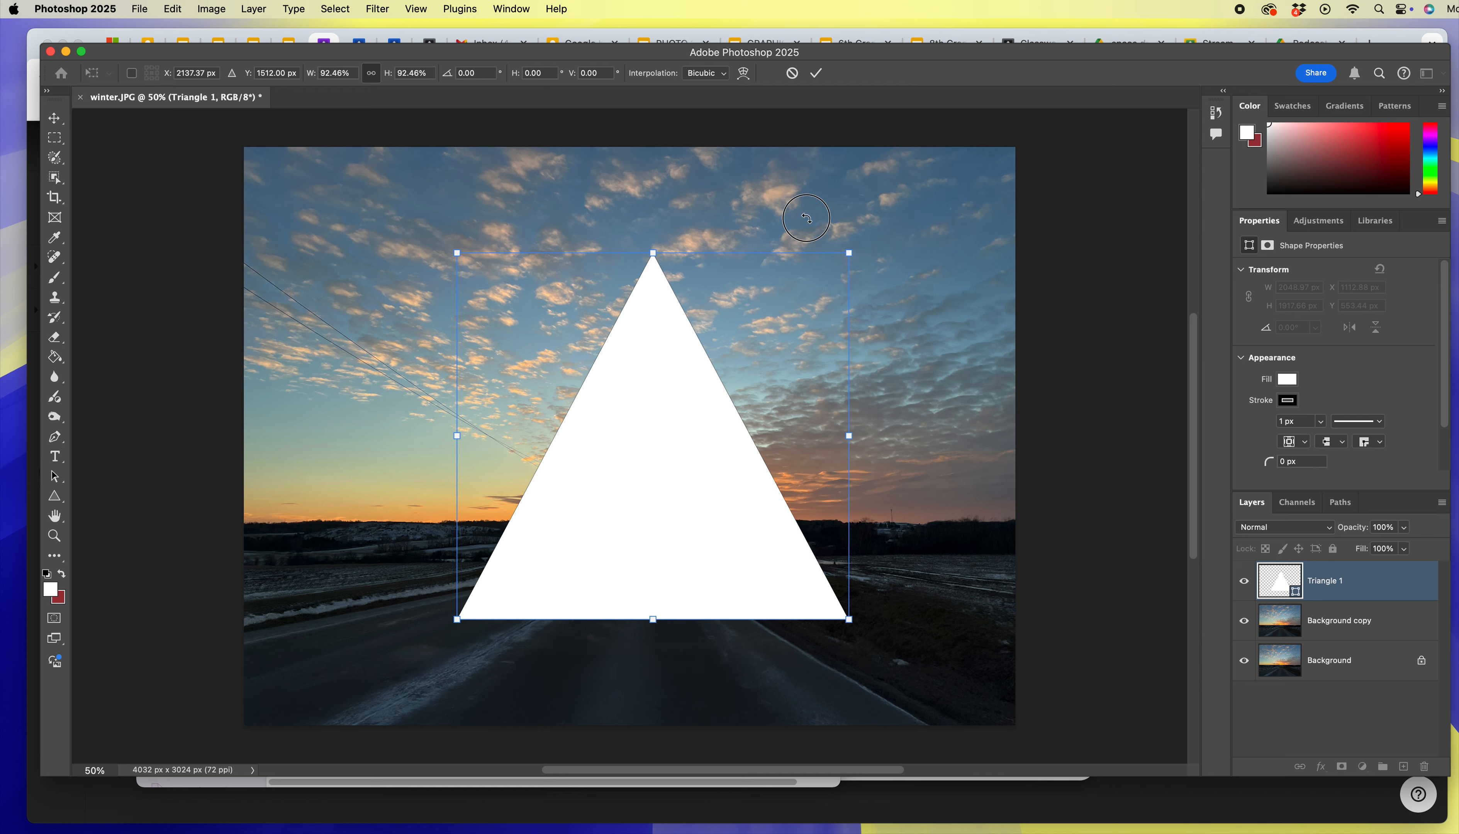
{"action": "left_click_drag", "start_coordinate": [870, 244], "coordinate": [498, 307]}
{"action": "left_click_drag", "start_coordinate": [755, 353], "coordinate": [754, 358]}
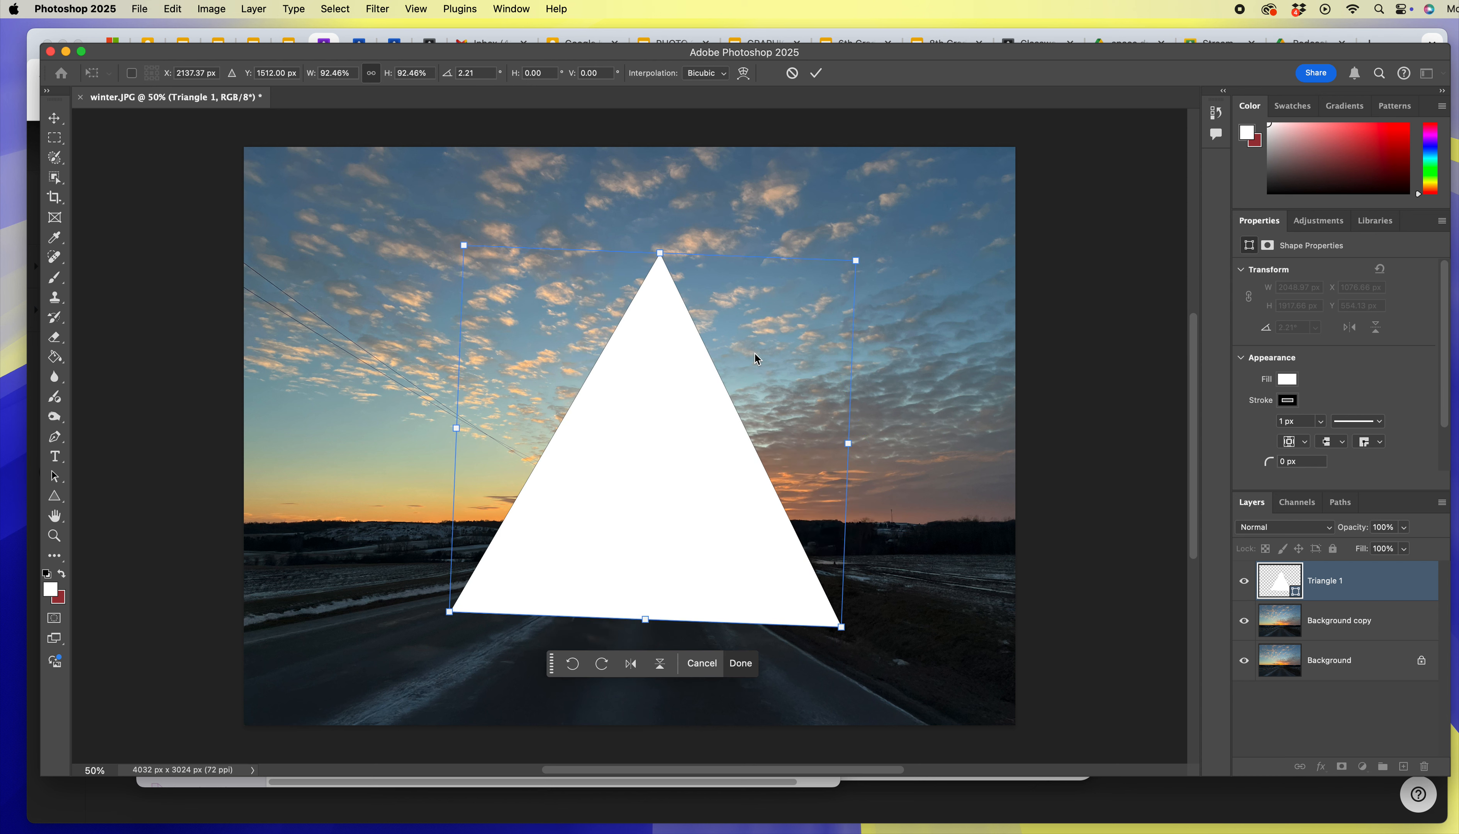
{"action": "key", "text": "super+z"}
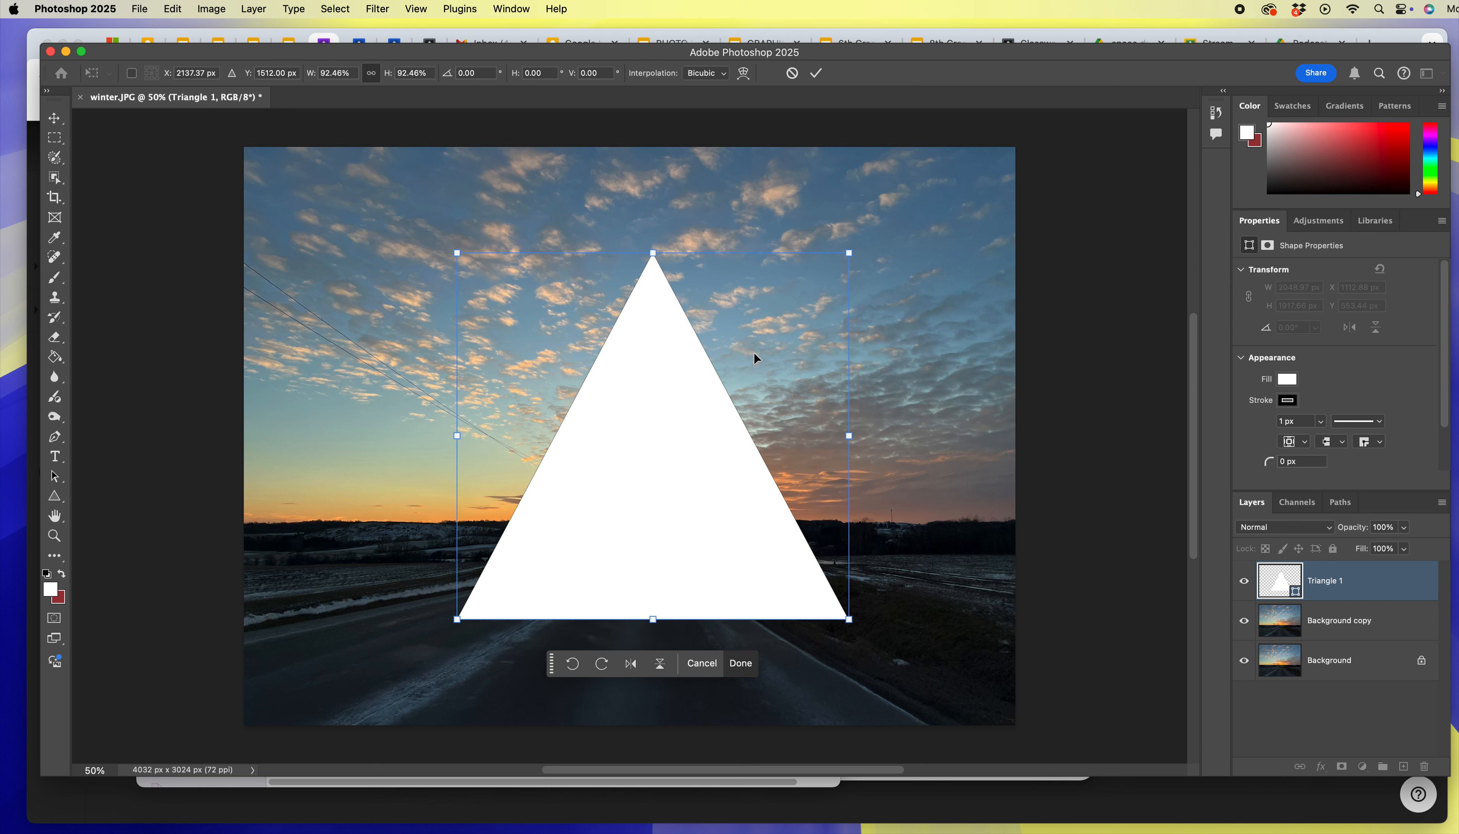
Step: Move the white triangle slightly lower, apply the transform and load its outline as a selection
{"action": "left_click_drag", "start_coordinate": [652, 466], "coordinate": [650, 492]}
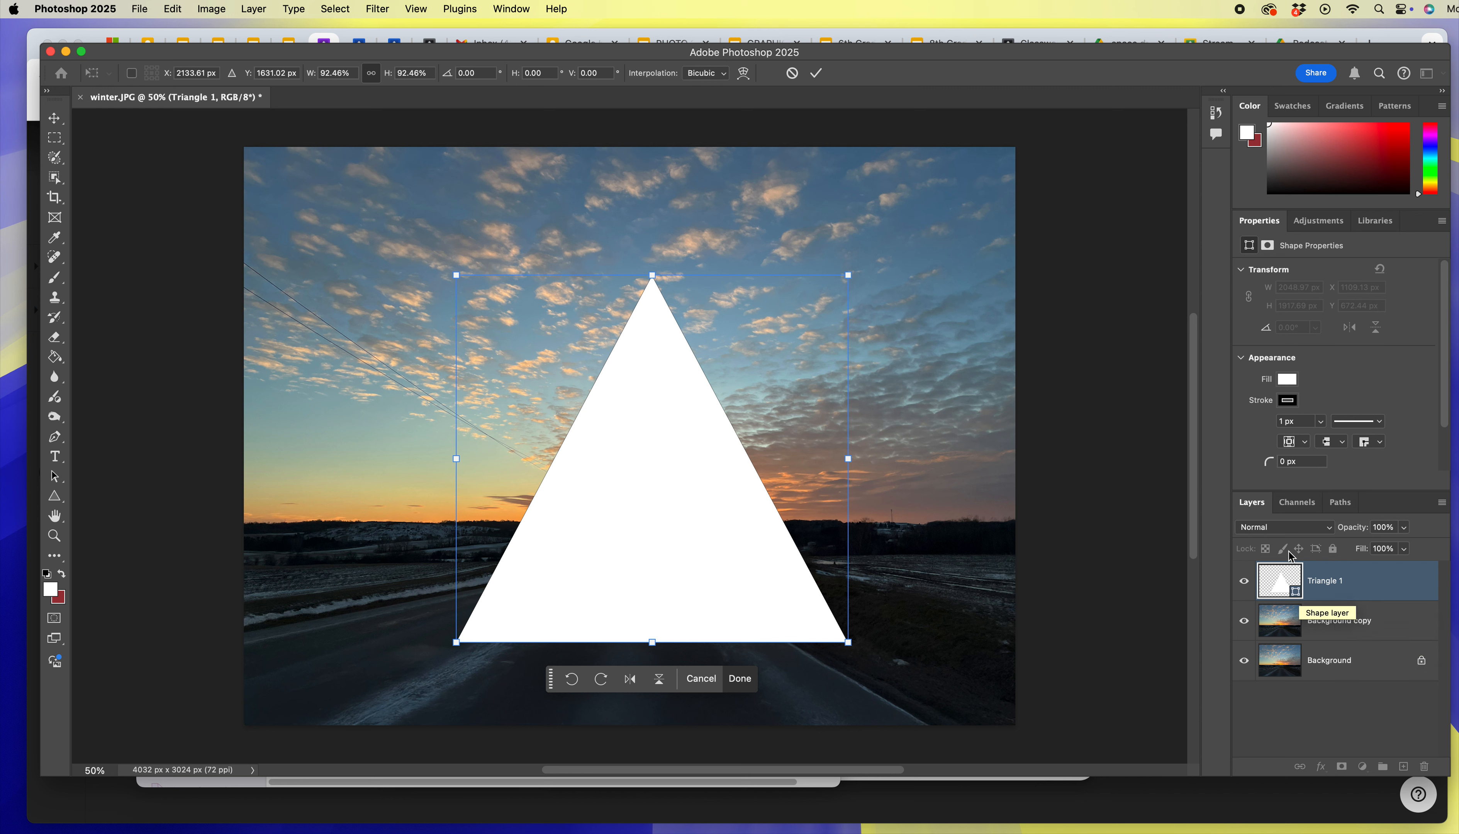
{"action": "key", "text": "Return"}
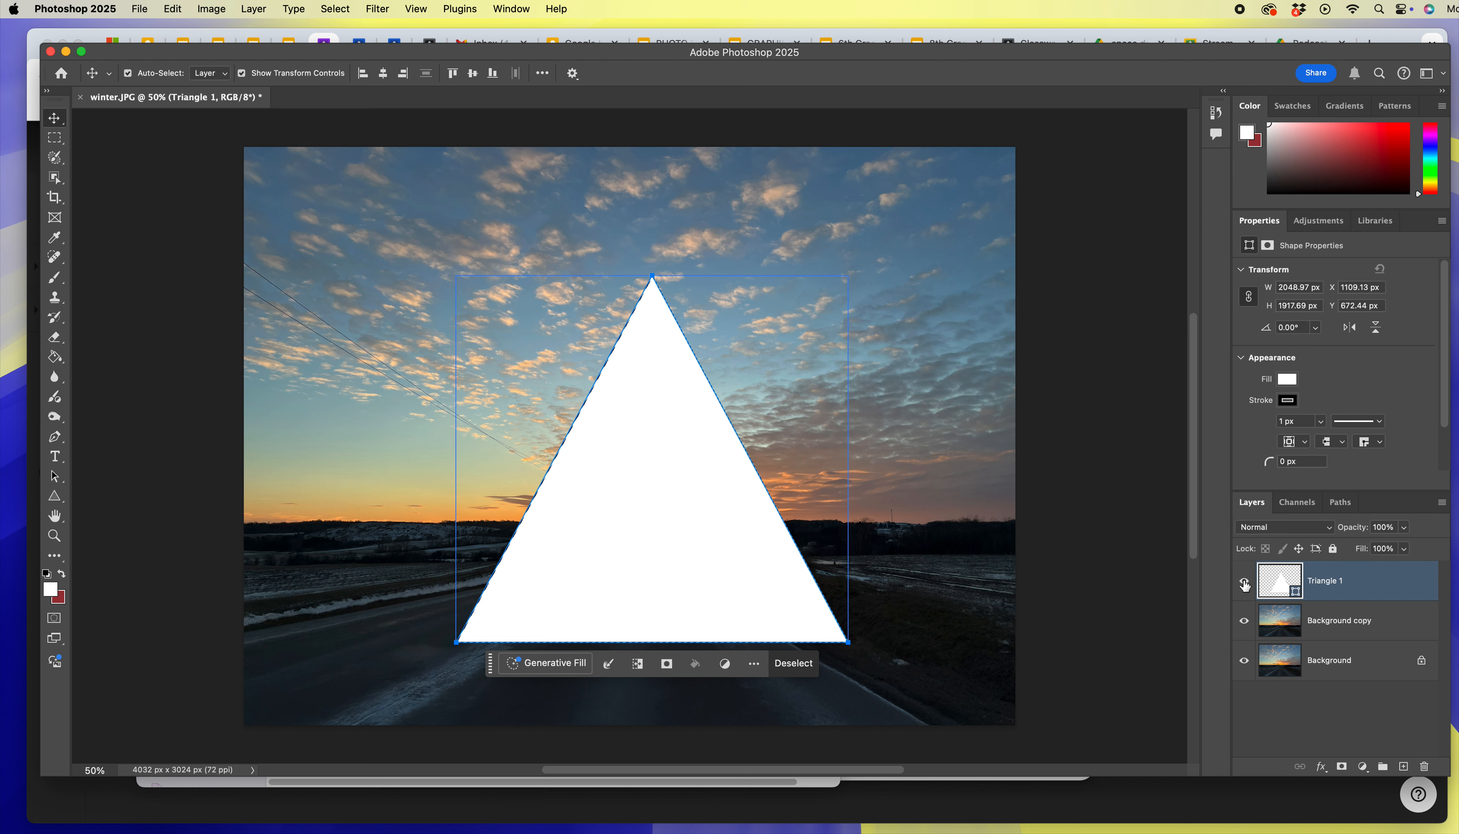
Step: Hide the Triangle 1 layer and make Background copy the only active layer, keeping the triangular selection
{"action": "left_click", "coordinate": [1244, 585]}
{"action": "left_click", "coordinate": [1332, 620], "text": "shift"}
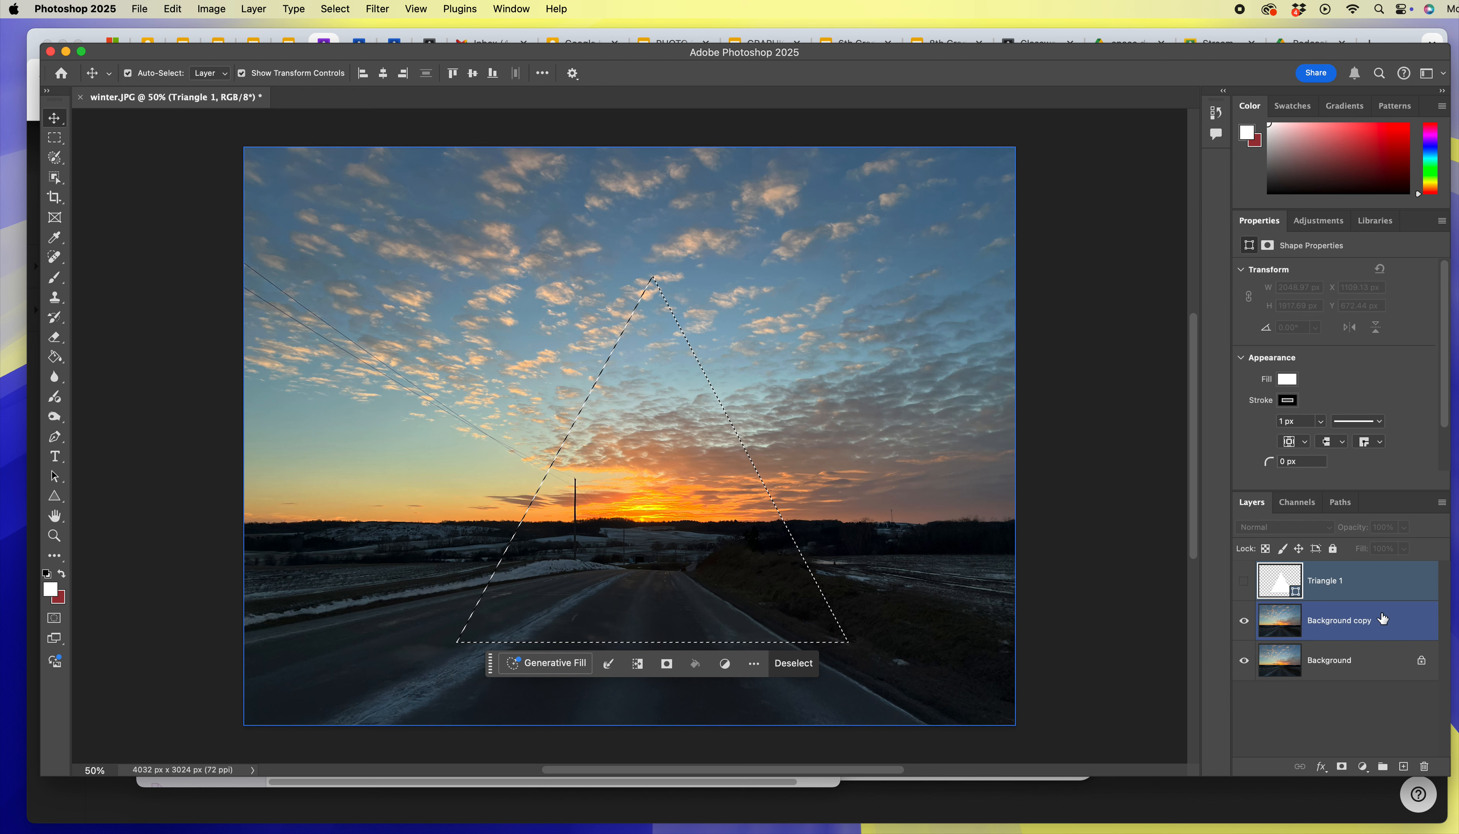
{"action": "left_click", "coordinate": [1331, 569]}
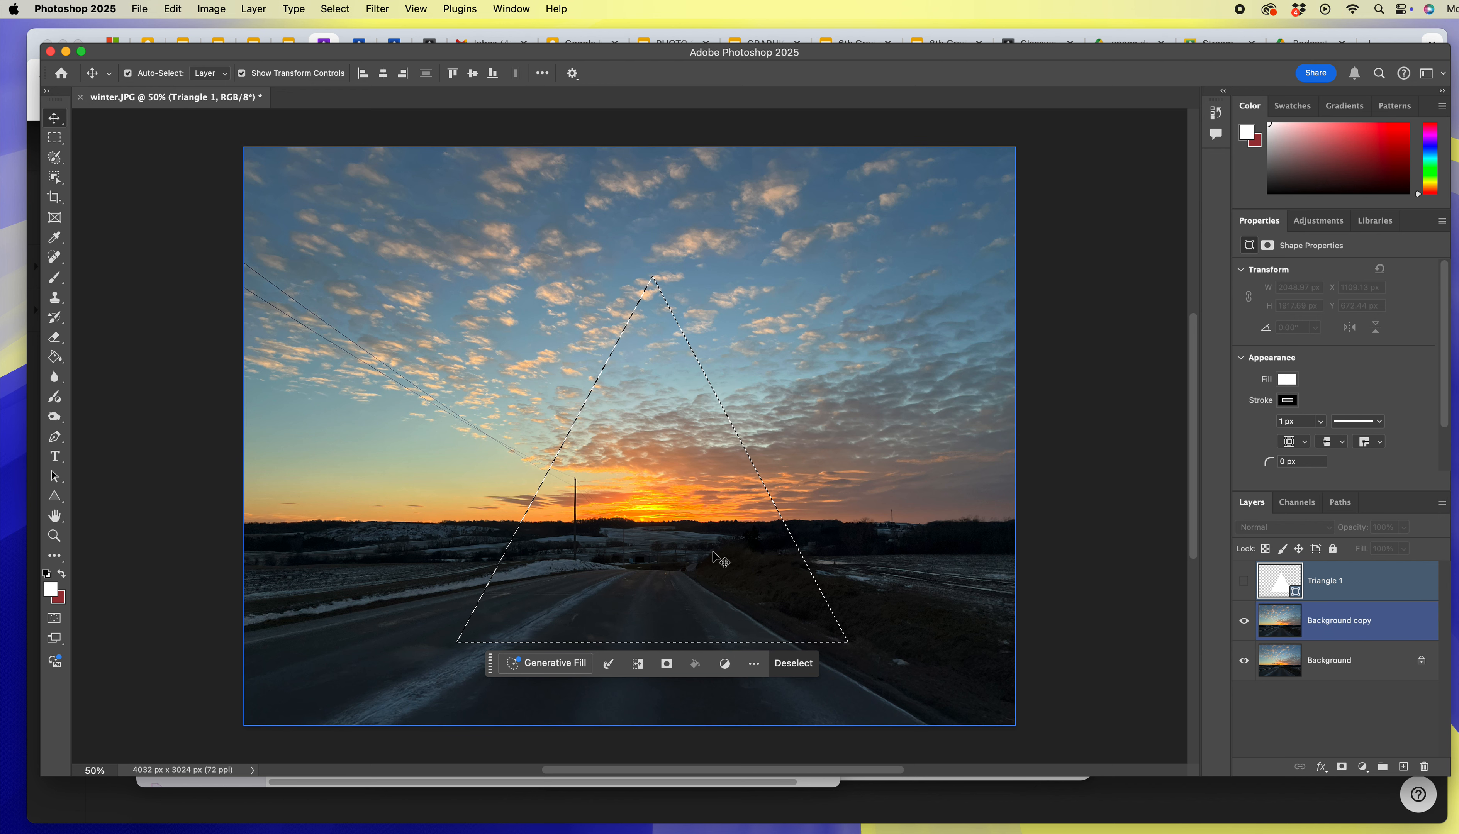
{"action": "left_click", "coordinate": [1332, 621]}
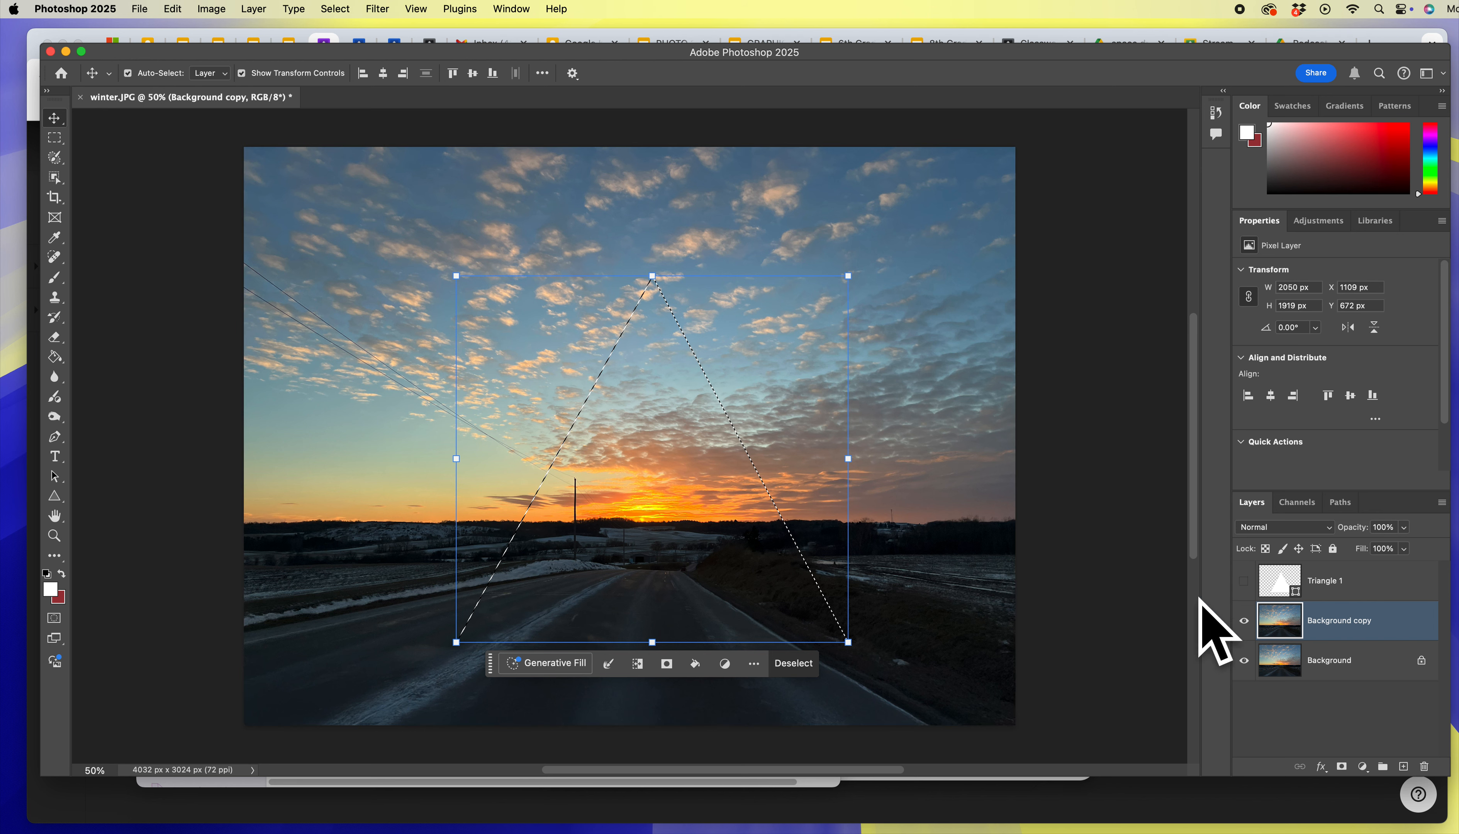
Step: Mask Background copy with the triangular selection and toggle the Background layer's visibility to compare, leaving it hidden
{"action": "left_click", "coordinate": [1244, 661]}
{"action": "left_click", "coordinate": [1342, 766]}
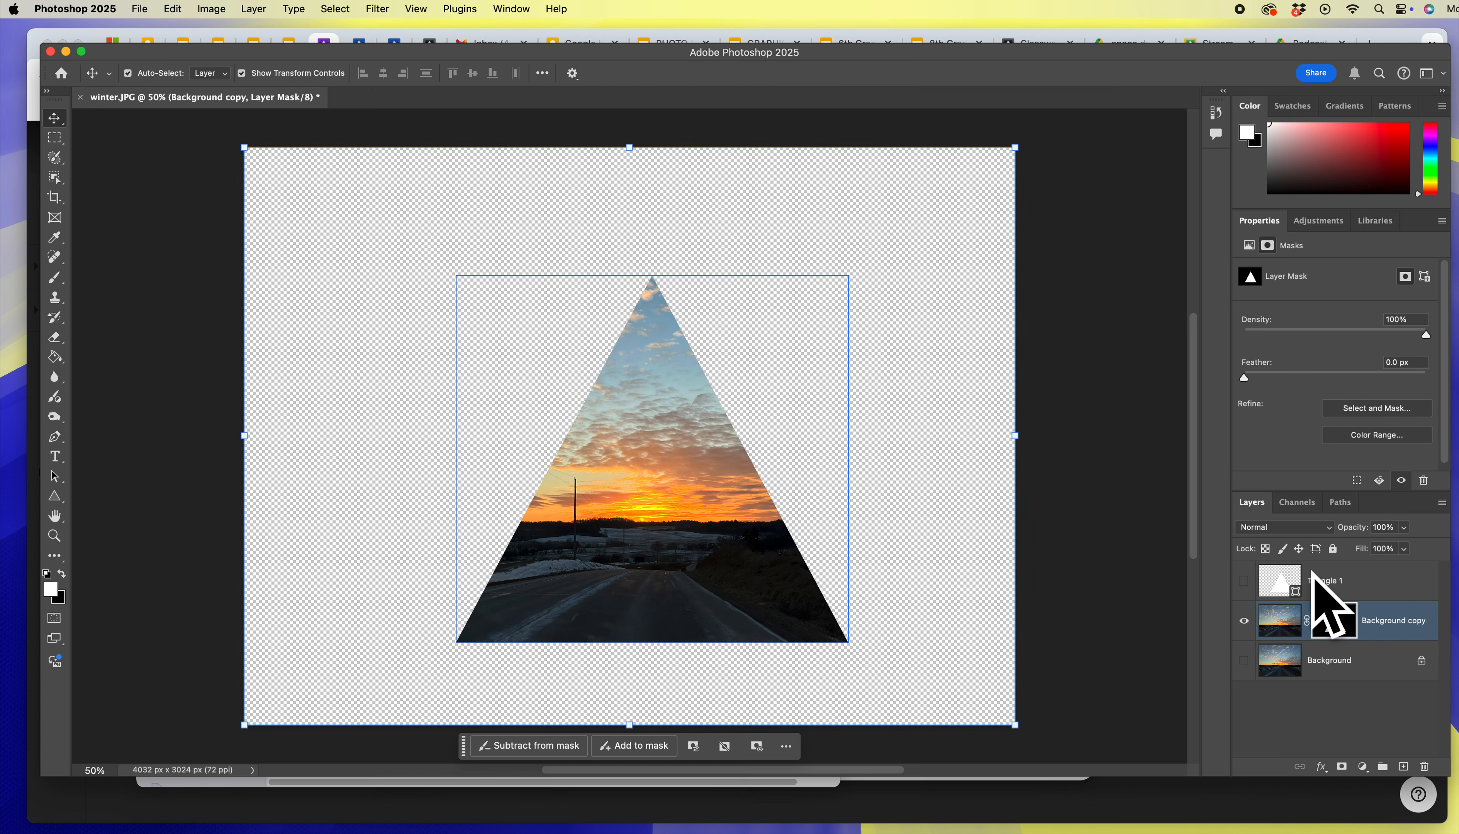
{"action": "left_click", "coordinate": [1244, 660]}
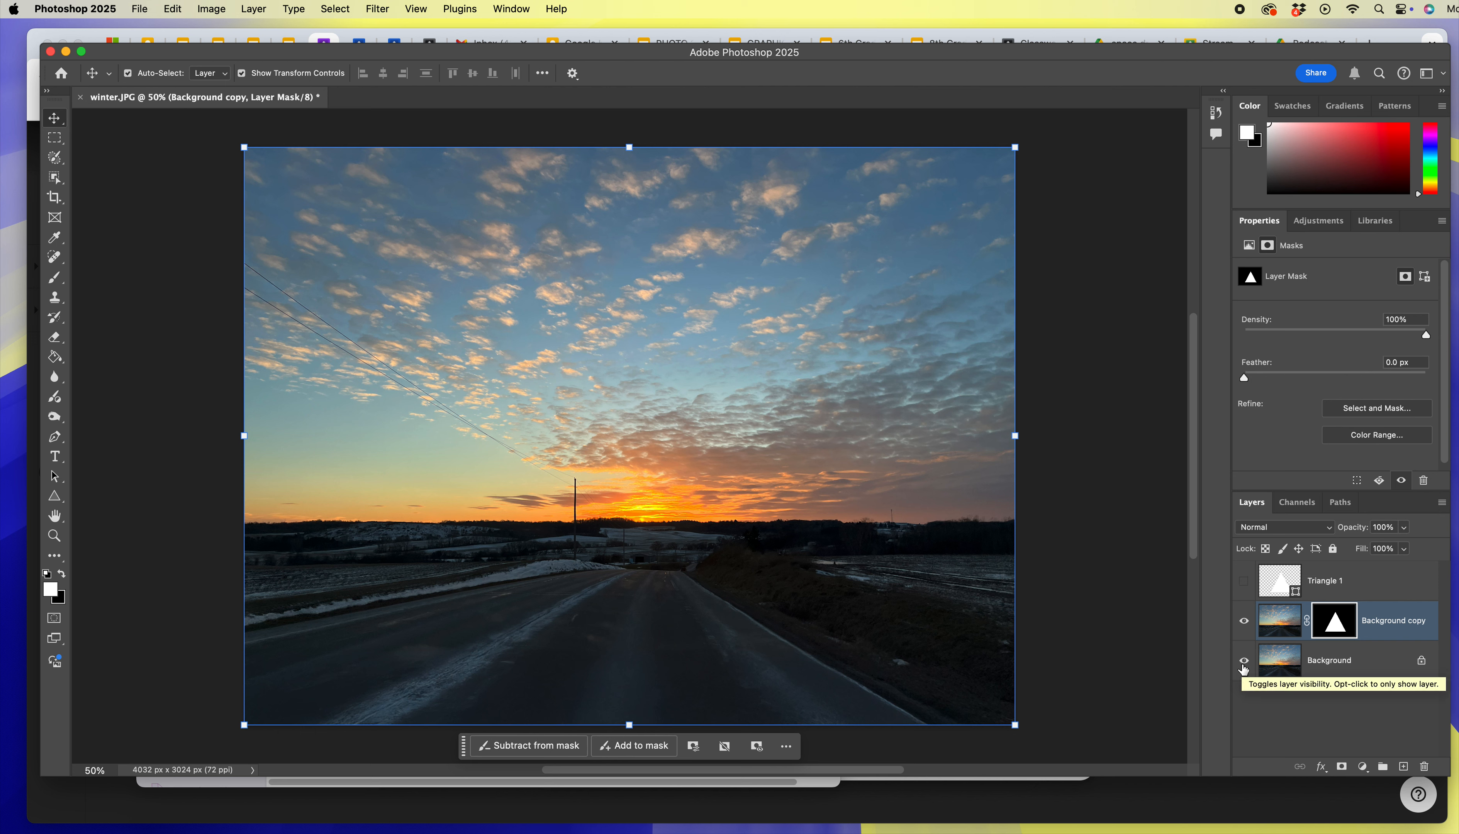
{"action": "left_click", "coordinate": [1244, 668]}
{"action": "left_click", "coordinate": [1244, 668]}
{"action": "left_click", "coordinate": [1244, 669]}
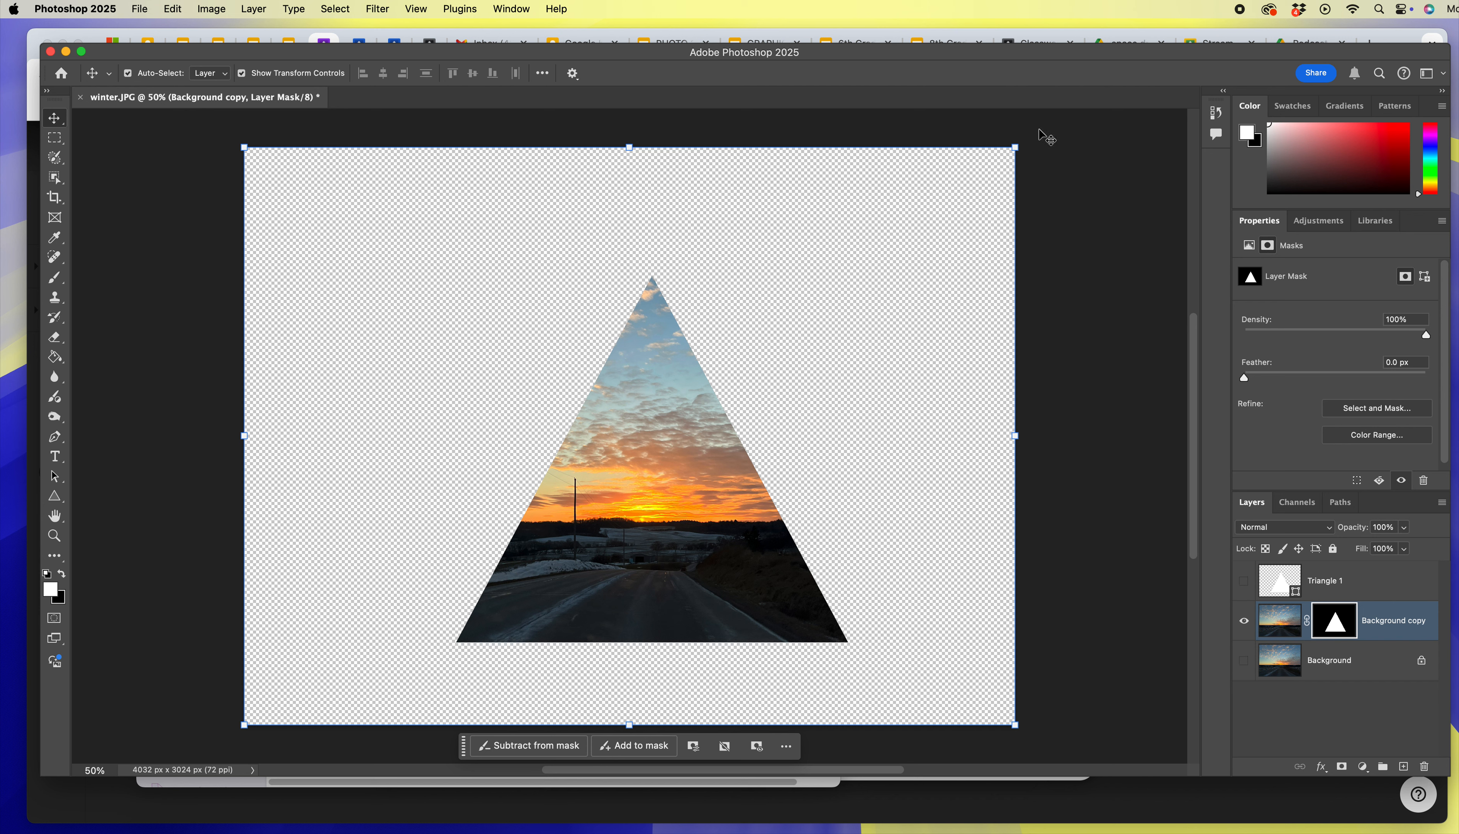
Step: Rotate the masked triangle image 180° so that it points downward, and apply the transform
{"action": "key", "text": "super+t"}
{"action": "left_click_drag", "start_coordinate": [1031, 255], "coordinate": [346, 406]}
{"action": "left_click_drag", "start_coordinate": [316, 200], "coordinate": [215, 358]}
{"action": "key", "text": "super+0"}
{"action": "key", "text": "Return"}
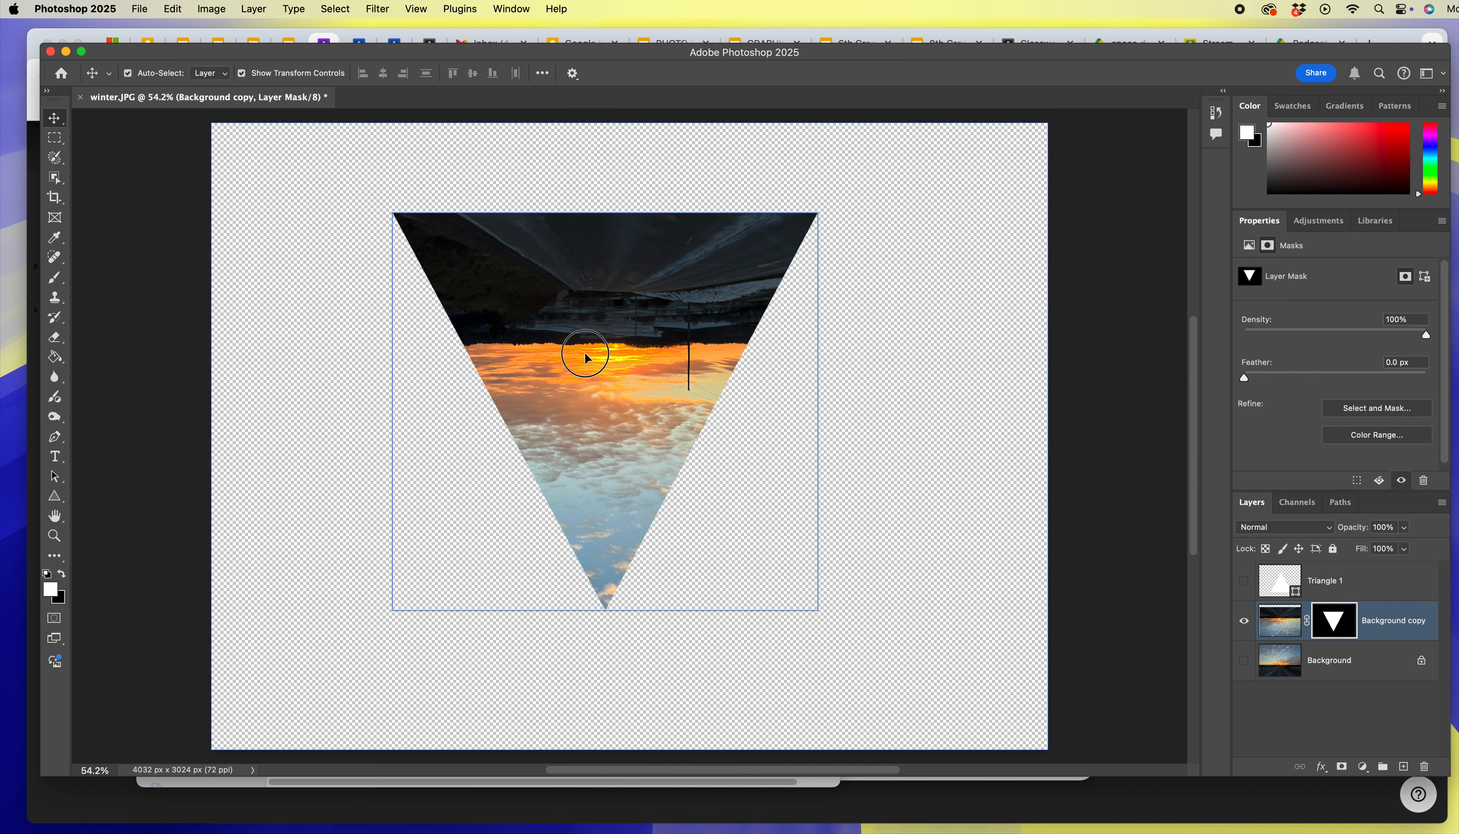
Step: Show the Background layer, scale the inverted triangle to about 98% and center it over the photo
{"action": "left_click_drag", "start_coordinate": [586, 358], "coordinate": [612, 388]}
{"action": "left_click", "coordinate": [1244, 661]}
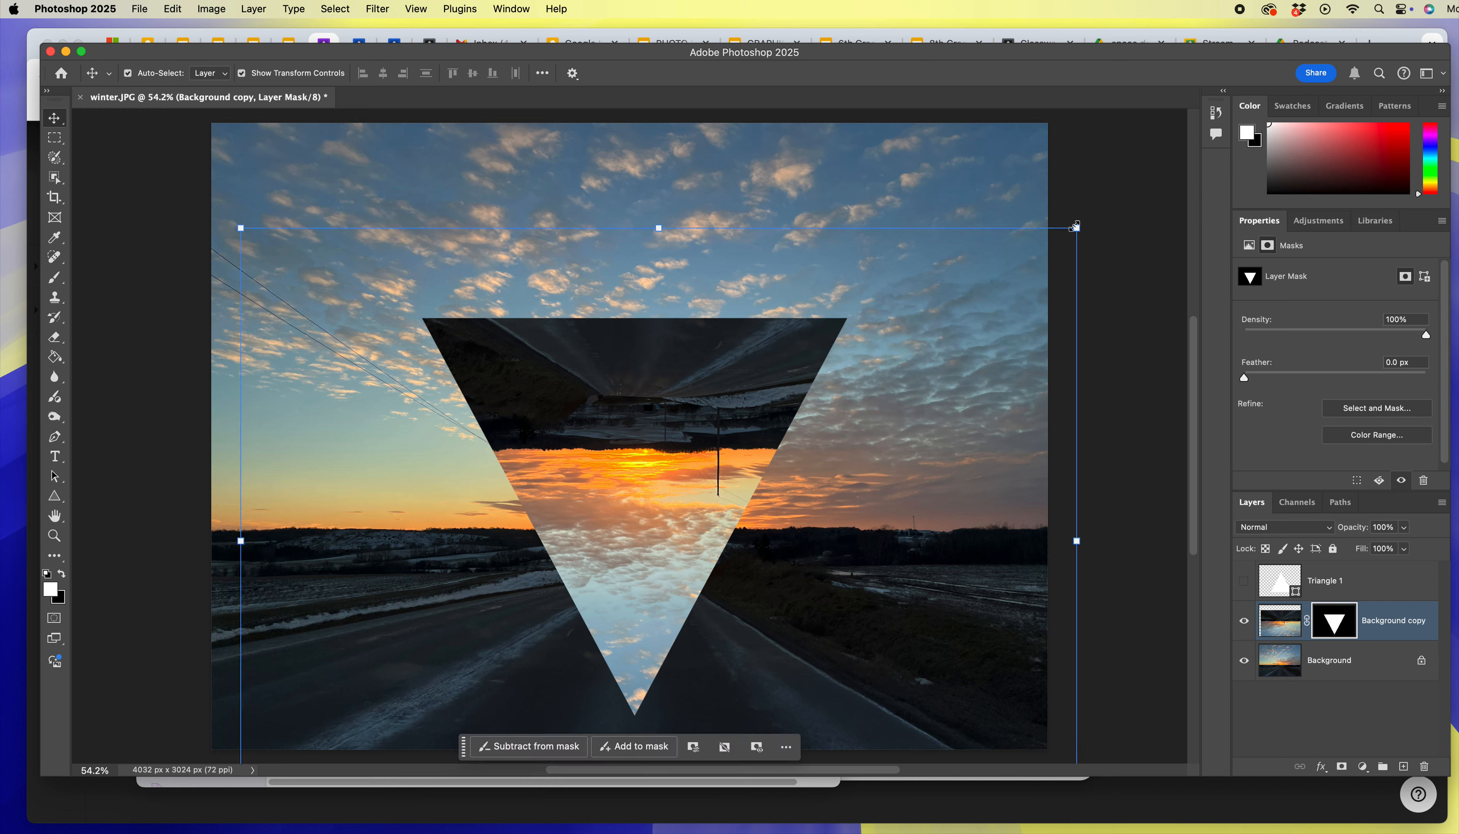
{"action": "left_click_drag", "start_coordinate": [1075, 226], "coordinate": [864, 385]}
{"action": "left_click_drag", "start_coordinate": [536, 465], "coordinate": [661, 485]}
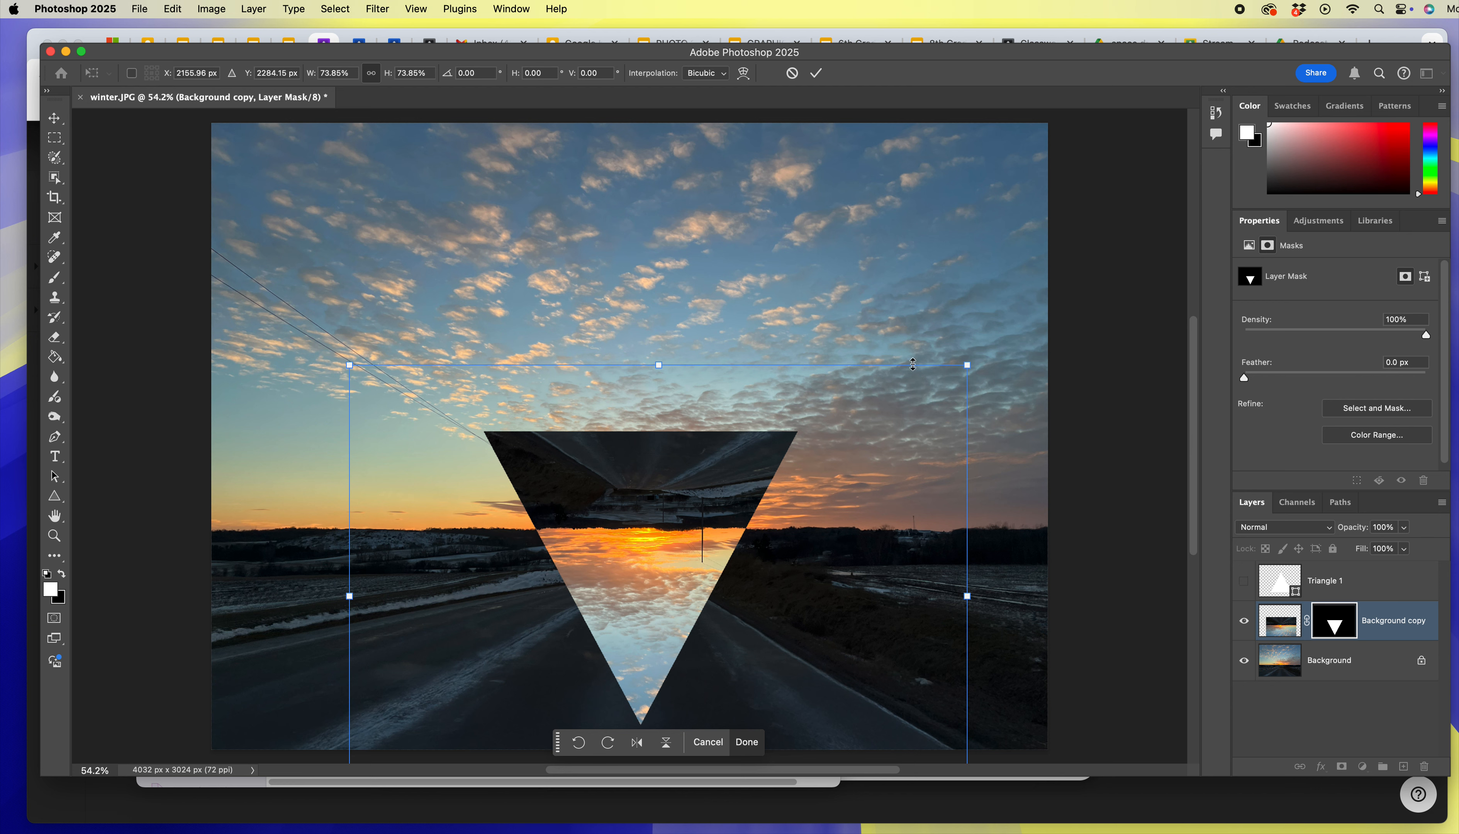
{"action": "left_click_drag", "start_coordinate": [967, 365], "coordinate": [1169, 214]}
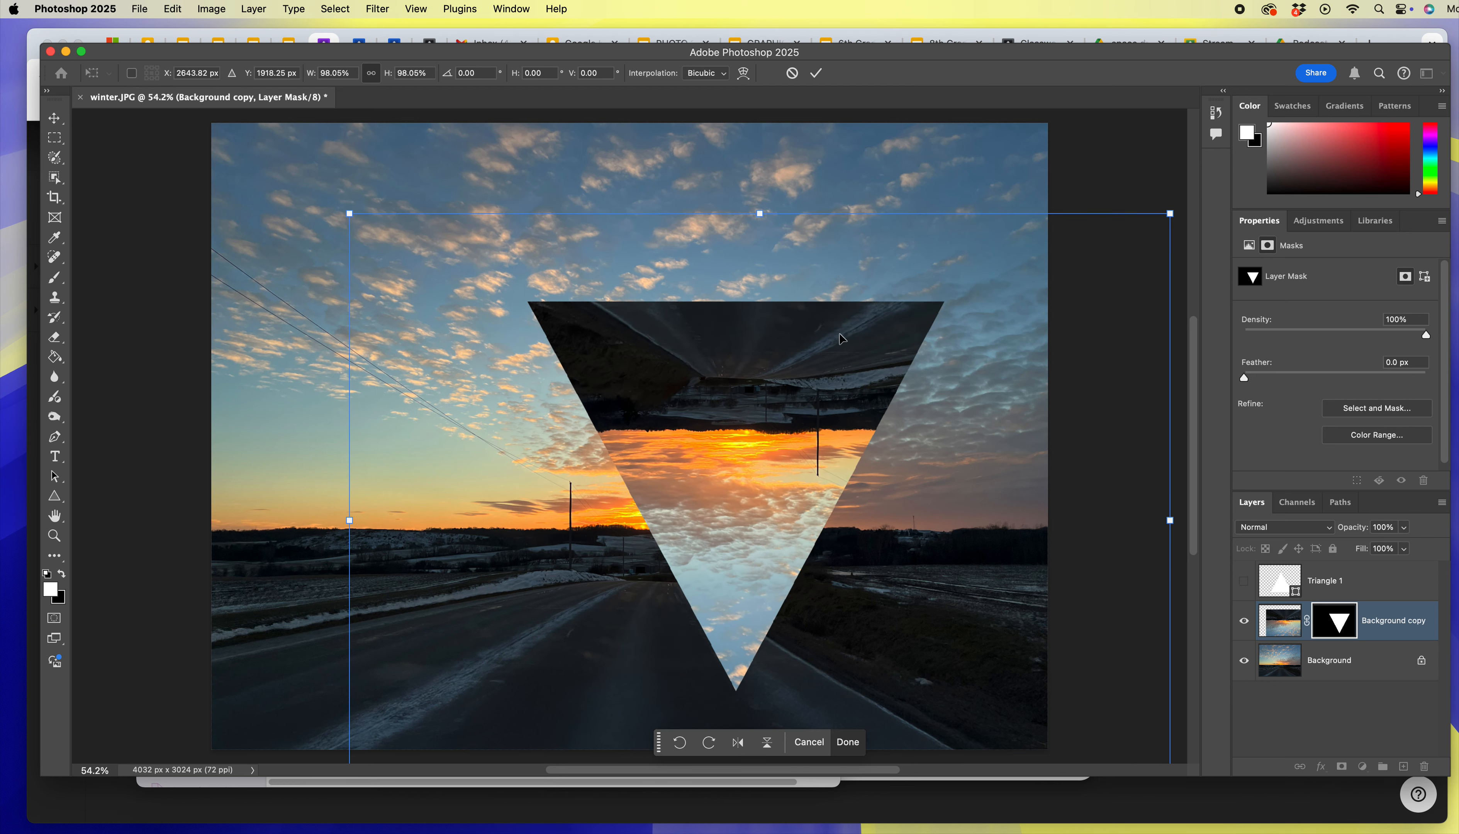
{"action": "left_click_drag", "start_coordinate": [842, 339], "coordinate": [737, 328]}
{"action": "key", "text": "Return"}
Step: Crop the image from the top and bottom edges to about 4032 x 2742 px
{"action": "left_click", "coordinate": [54, 198]}
{"action": "left_click_drag", "start_coordinate": [632, 179], "coordinate": [631, 194]}
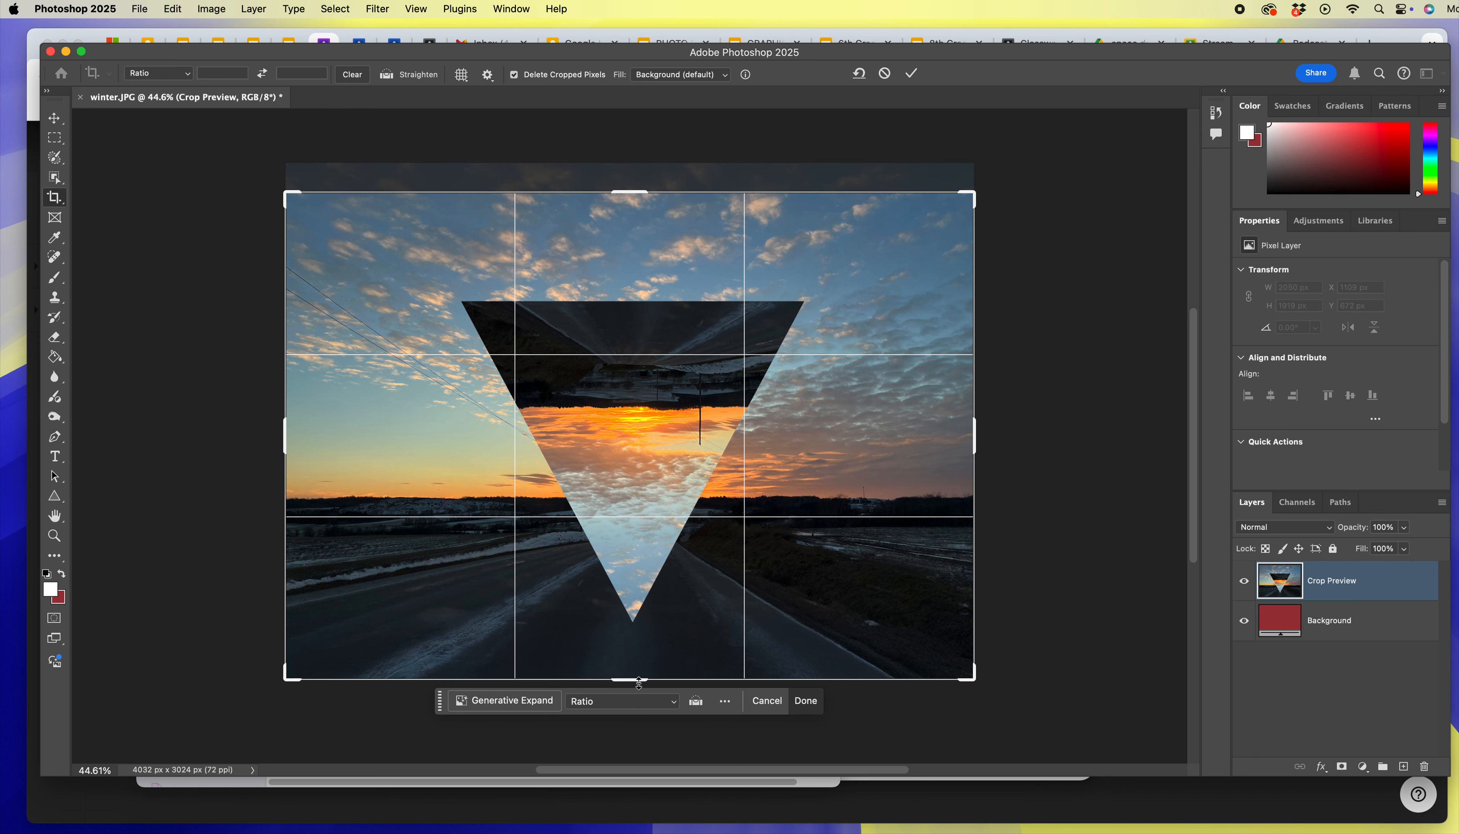
{"action": "left_click_drag", "start_coordinate": [638, 684], "coordinate": [638, 671]}
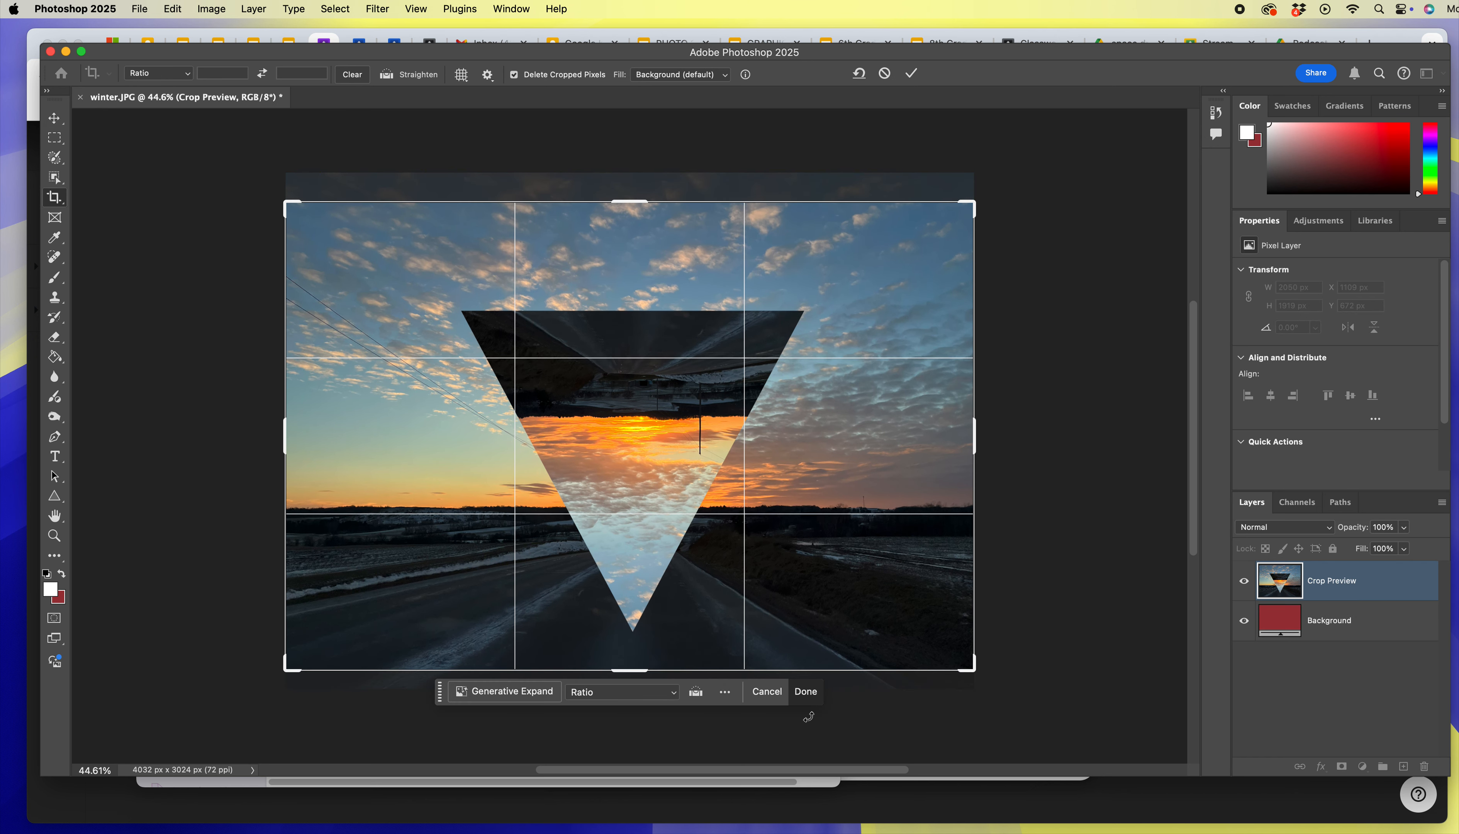
{"action": "left_click", "coordinate": [812, 697]}
Step: Move the inverted triangle slightly higher in the photo and delete the hidden Triangle 1 layer
{"action": "key", "text": "v"}
{"action": "mouse_move", "coordinate": [595, 399]}
{"action": "left_mouse_down"}
{"action": "mouse_move", "coordinate": [610, 452]}
{"action": "mouse_move", "coordinate": [605, 436]}
{"action": "left_mouse_up"}
{"action": "left_click", "coordinate": [1328, 580]}
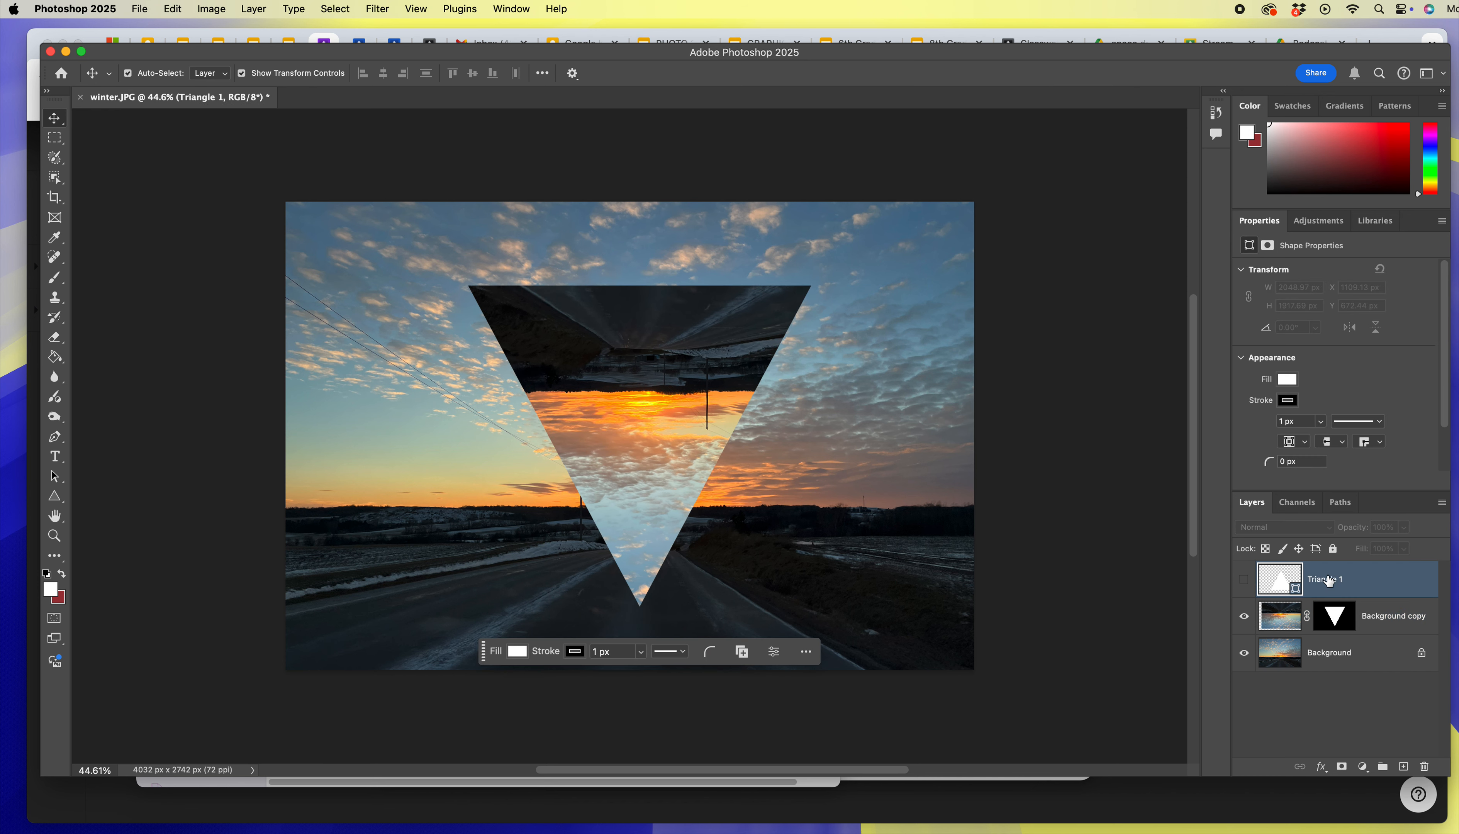
{"action": "left_click", "coordinate": [1375, 583]}
{"action": "key", "text": "Delete"}
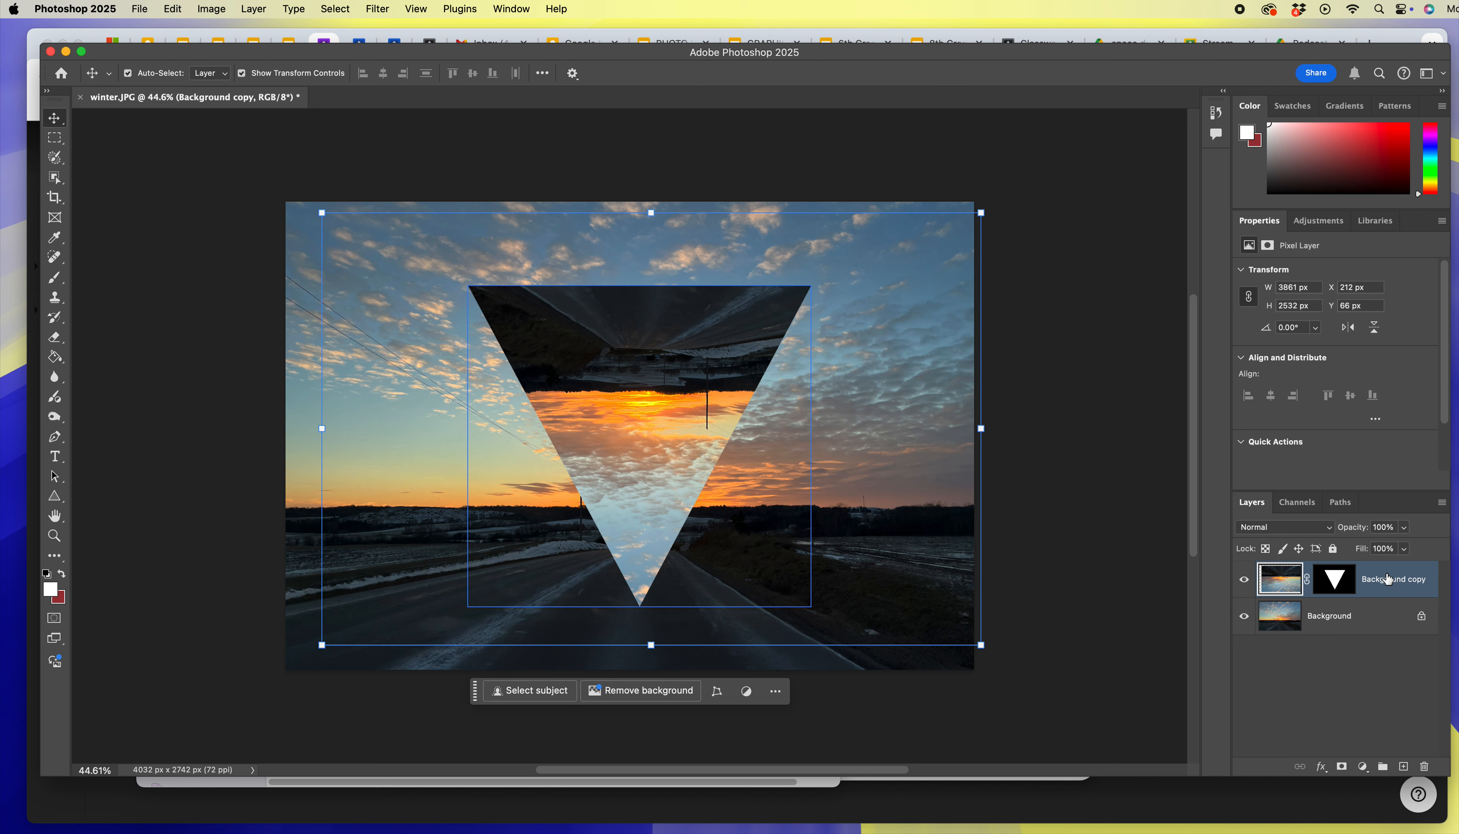
{"action": "left_click", "coordinate": [1386, 580]}
{"action": "double_click", "coordinate": [1389, 581]}
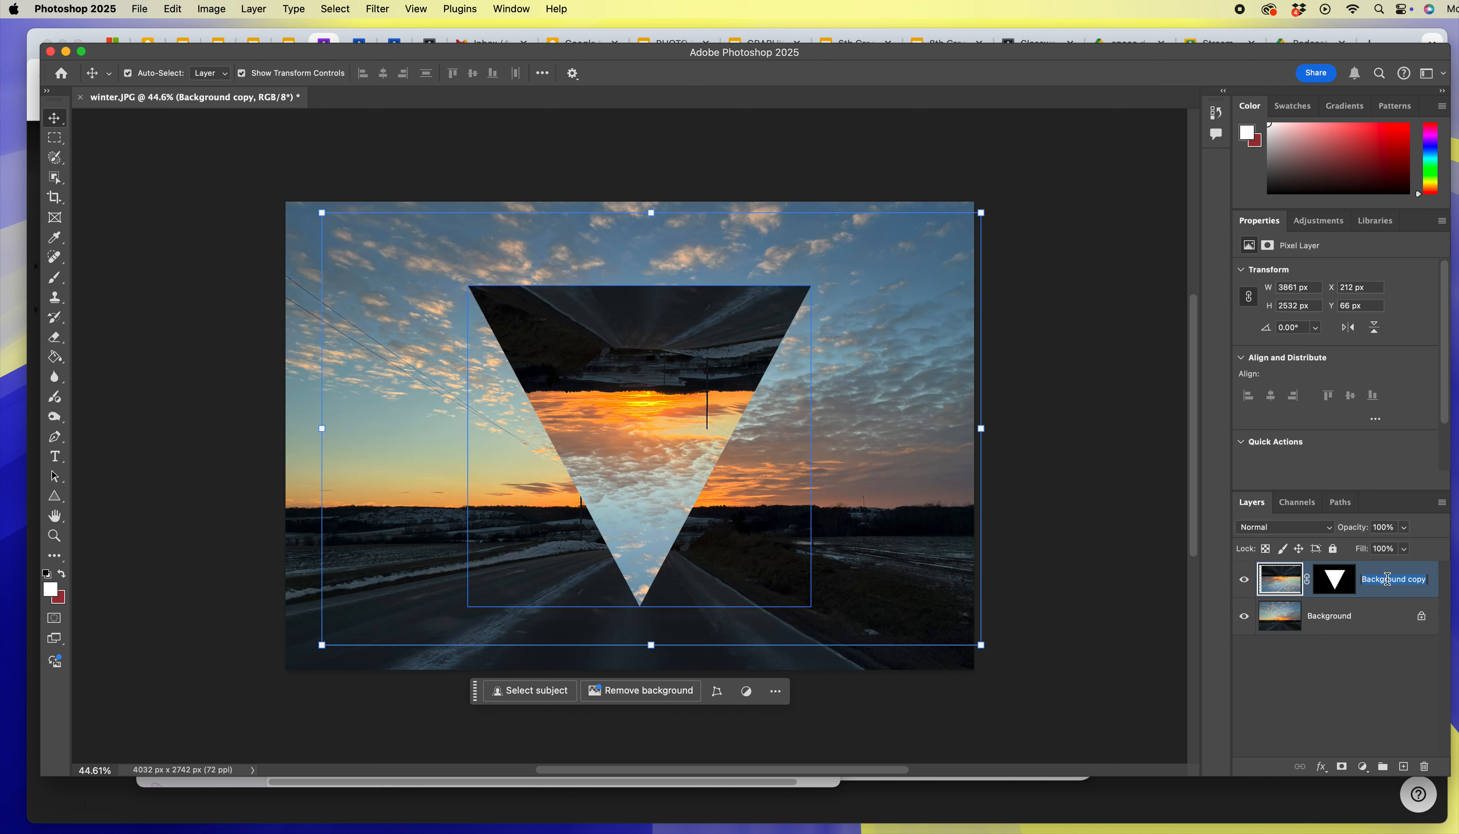
{"action": "type", "text": "xfgnxfgnsfg"}
{"action": "key", "text": "Return"}
{"action": "key", "text": "ctrl+z"}
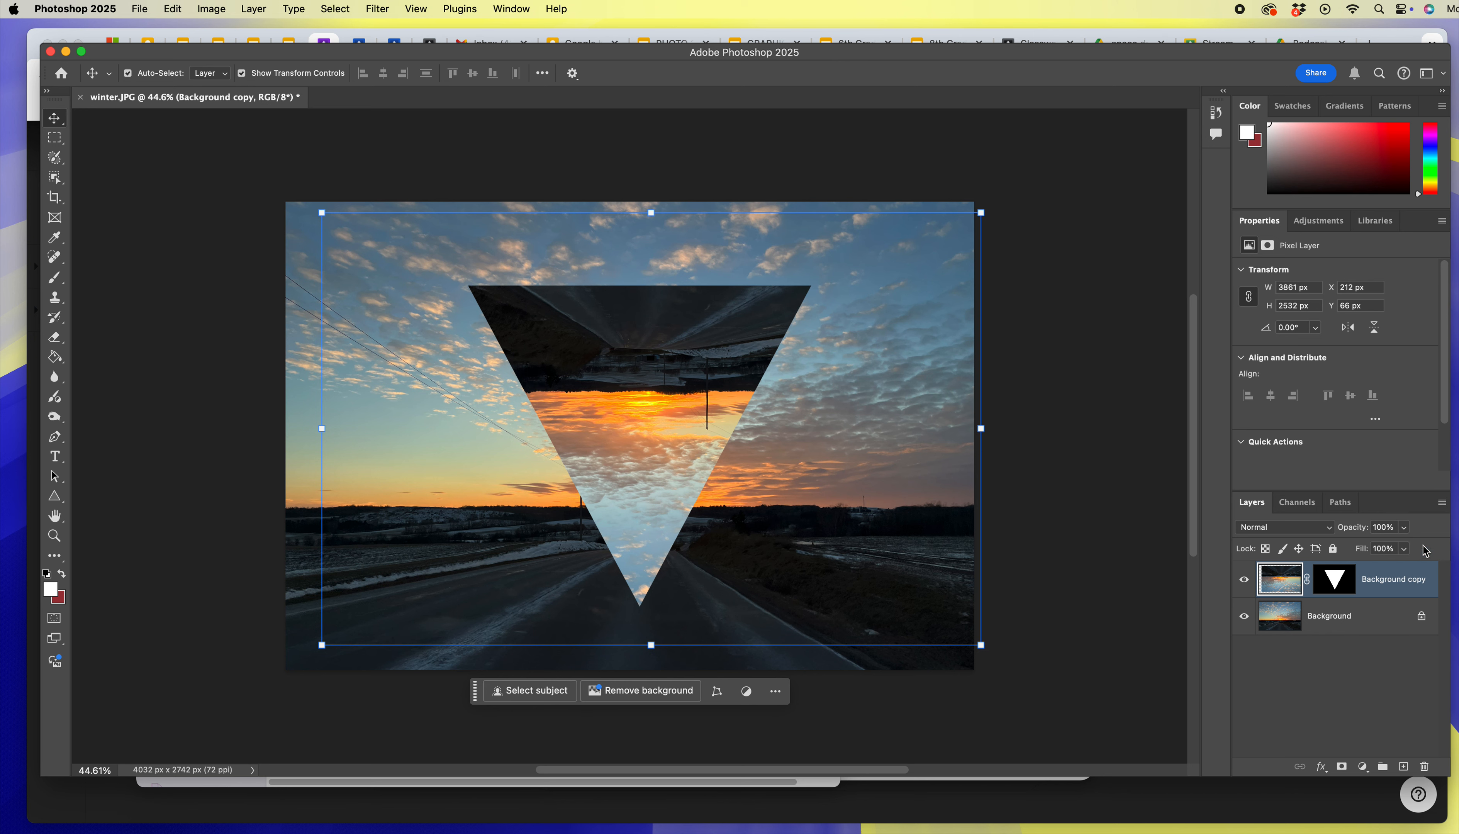
Step: Add a Drop Shadow effect to the Background copy layer and move the Layer Style dialog clear of the triangle
{"action": "double_click", "coordinate": [1396, 573]}
{"action": "left_click", "coordinate": [529, 538]}
{"action": "left_click_drag", "start_coordinate": [850, 231], "coordinate": [721, 255]}
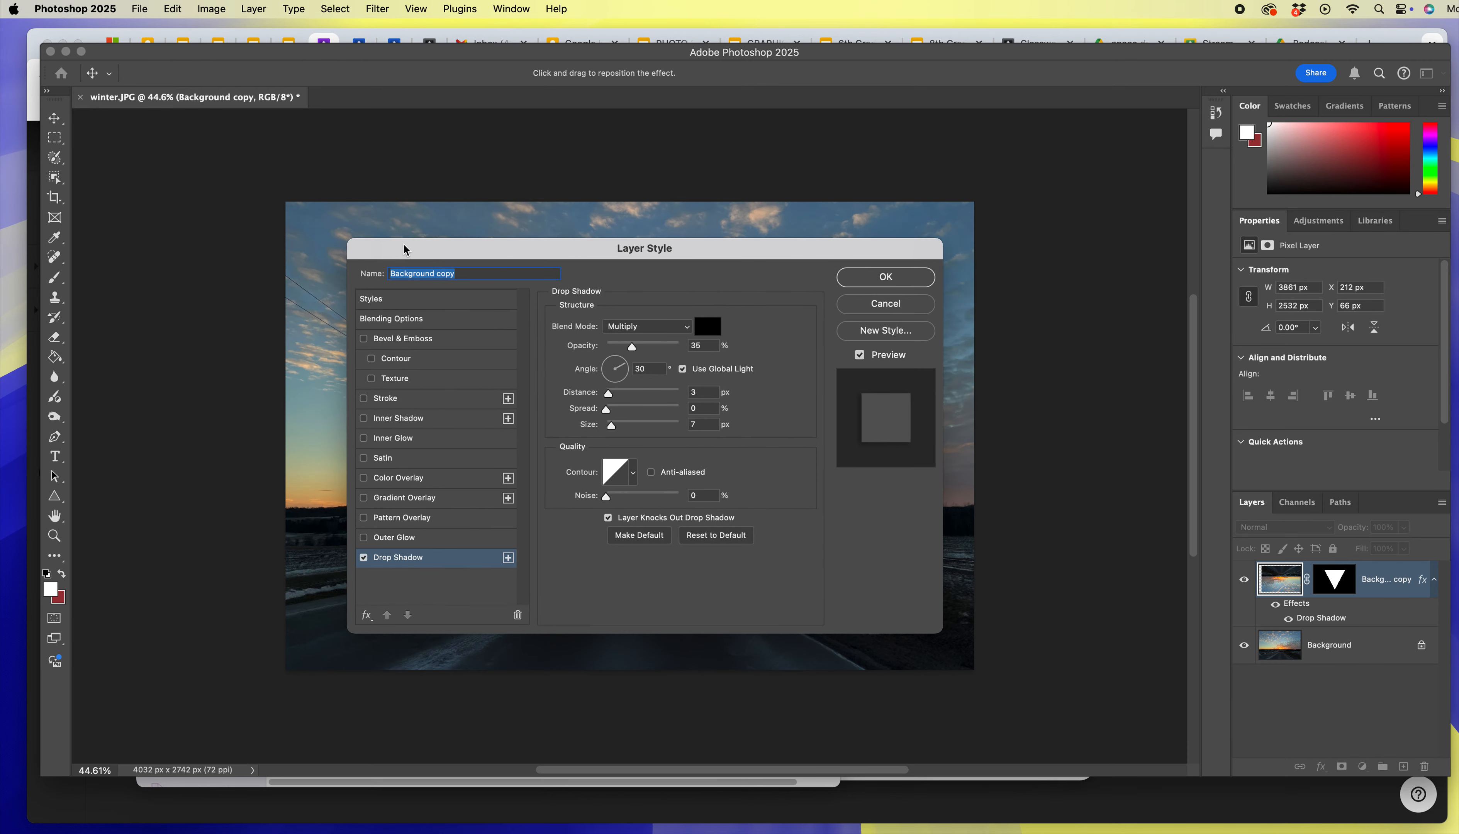
{"action": "left_click_drag", "start_coordinate": [377, 254], "coordinate": [874, 66]}
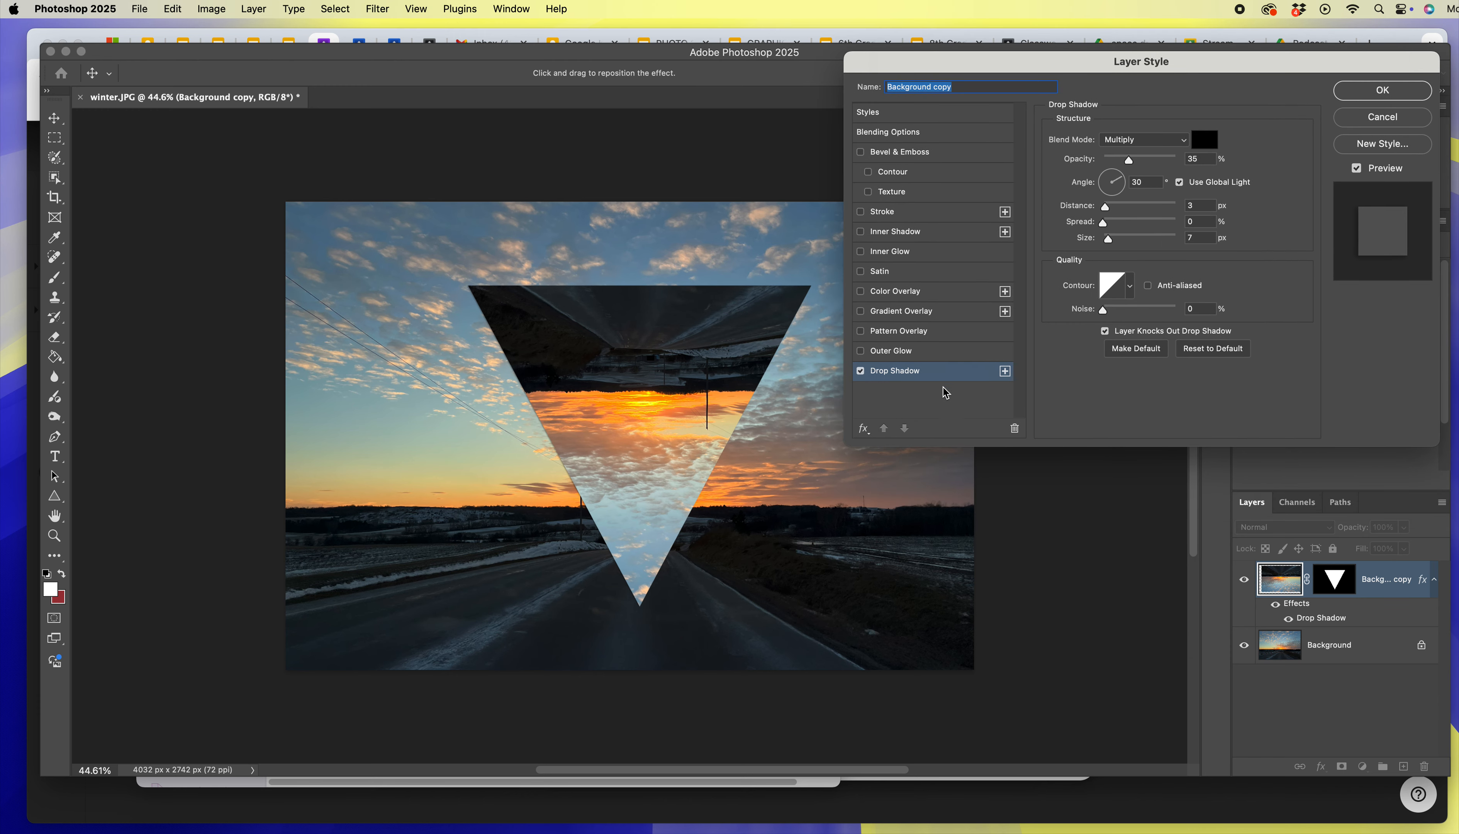
Step: Set the drop shadow's angle to 90°, distance to about 192 px and size to about 32 px, raise its opacity, and apply the effect
{"action": "left_click", "coordinate": [887, 349]}
{"action": "left_click", "coordinate": [937, 377]}
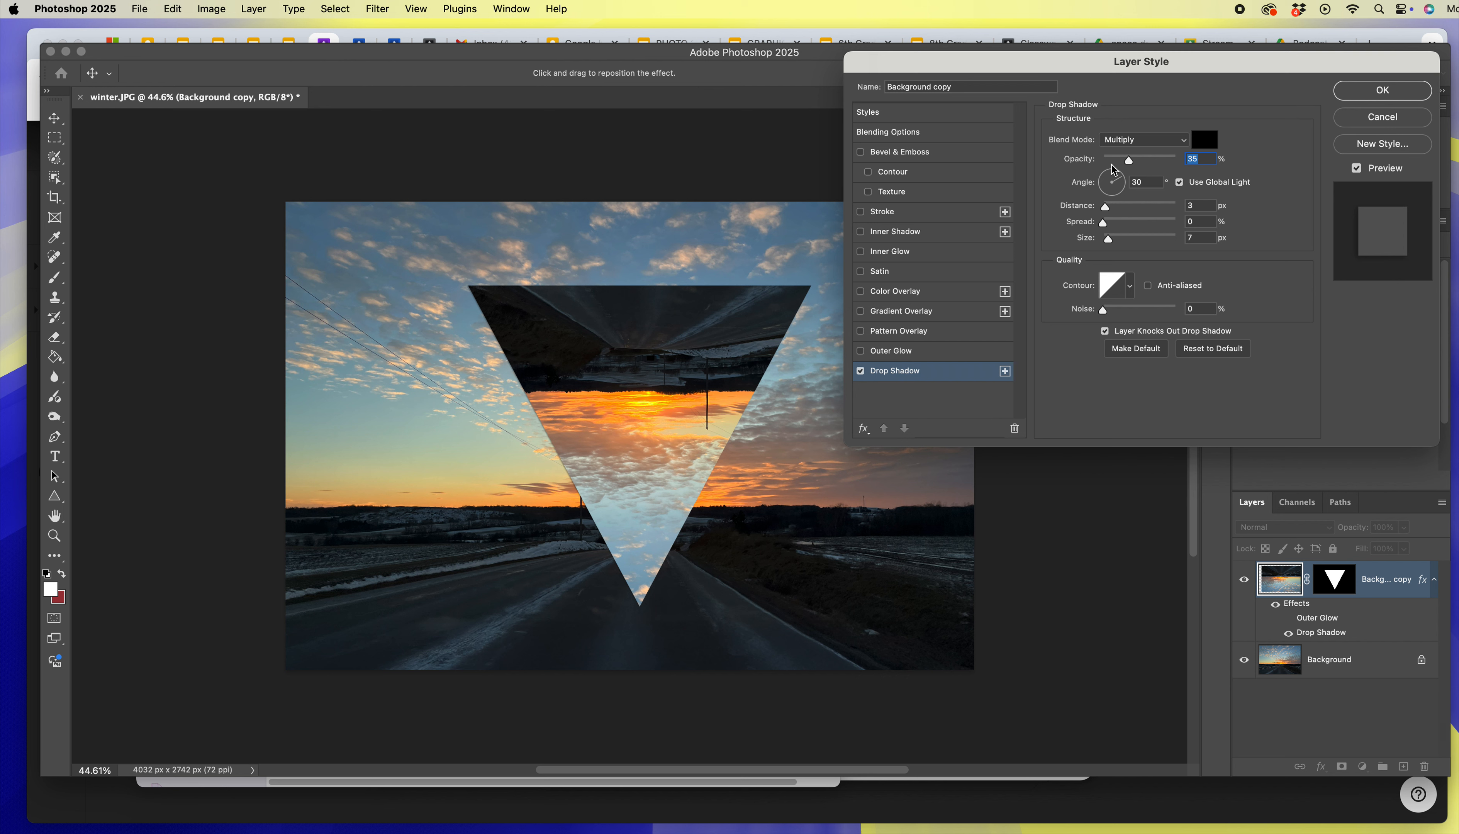
{"action": "left_click_drag", "start_coordinate": [692, 382], "coordinate": [646, 414]}
{"action": "mouse_move", "coordinate": [1108, 238]}
{"action": "left_mouse_down"}
{"action": "mouse_move", "coordinate": [1083, 240]}
{"action": "mouse_move", "coordinate": [1117, 244]}
{"action": "left_mouse_up"}
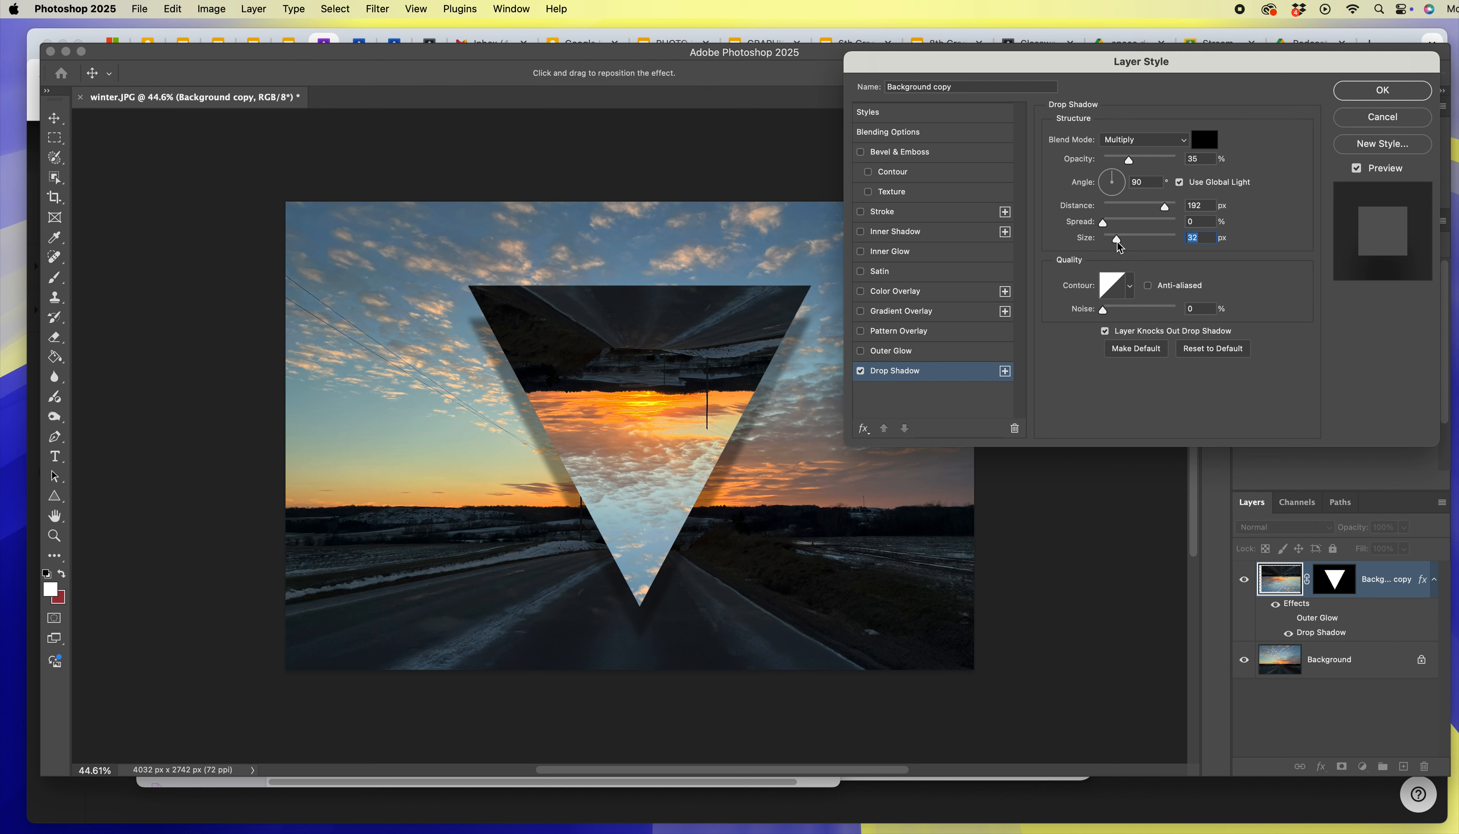
{"action": "mouse_move", "coordinate": [1129, 162]}
{"action": "left_mouse_down"}
{"action": "mouse_move", "coordinate": [1165, 166]}
{"action": "mouse_move", "coordinate": [1138, 164]}
{"action": "left_mouse_up"}
{"action": "left_click", "coordinate": [1383, 90]}
{"action": "left_click", "coordinate": [206, 179]}
{"action": "key", "text": "super+s"}
{"action": "left_click", "coordinate": [841, 384]}
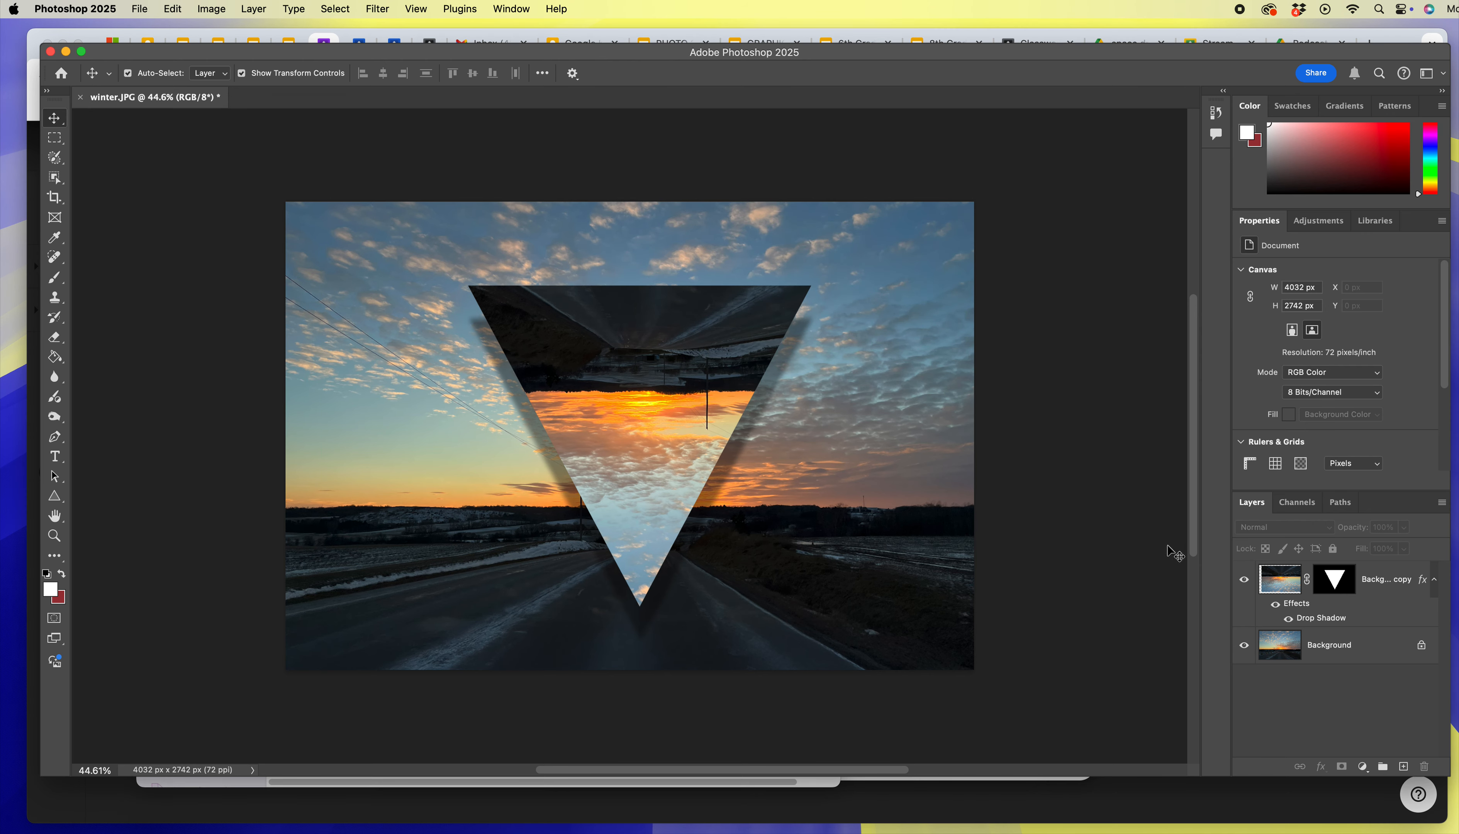
Step: Export the finished image to the Downloads folder under the file name flip-mra
{"action": "left_click", "coordinate": [144, 10]}
{"action": "mouse_move", "coordinate": [168, 258]}
{"action": "left_click", "coordinate": [406, 256]}
{"action": "type", "text": "flip-mra"}
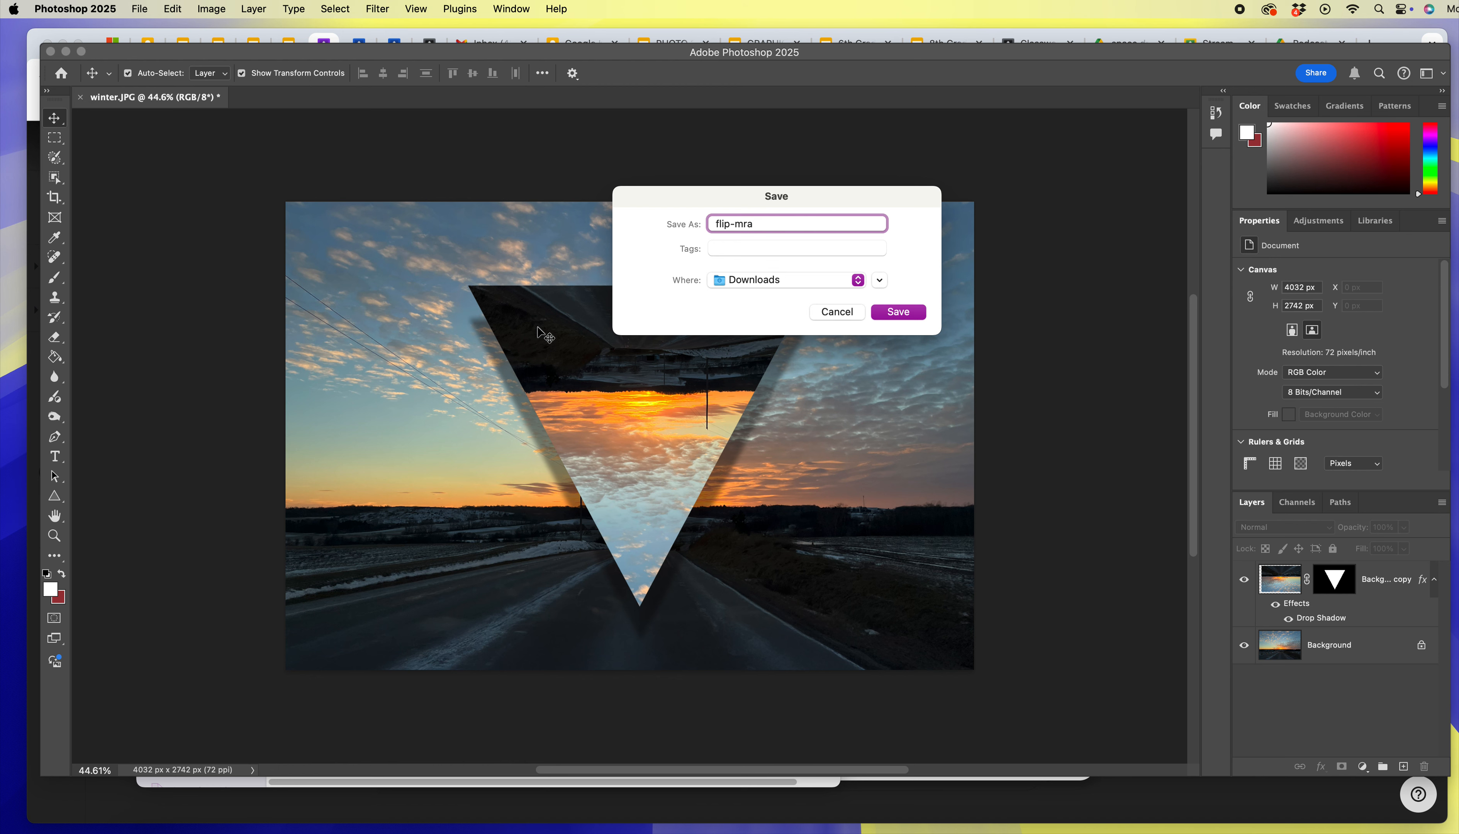
{"action": "left_click", "coordinate": [878, 281]}
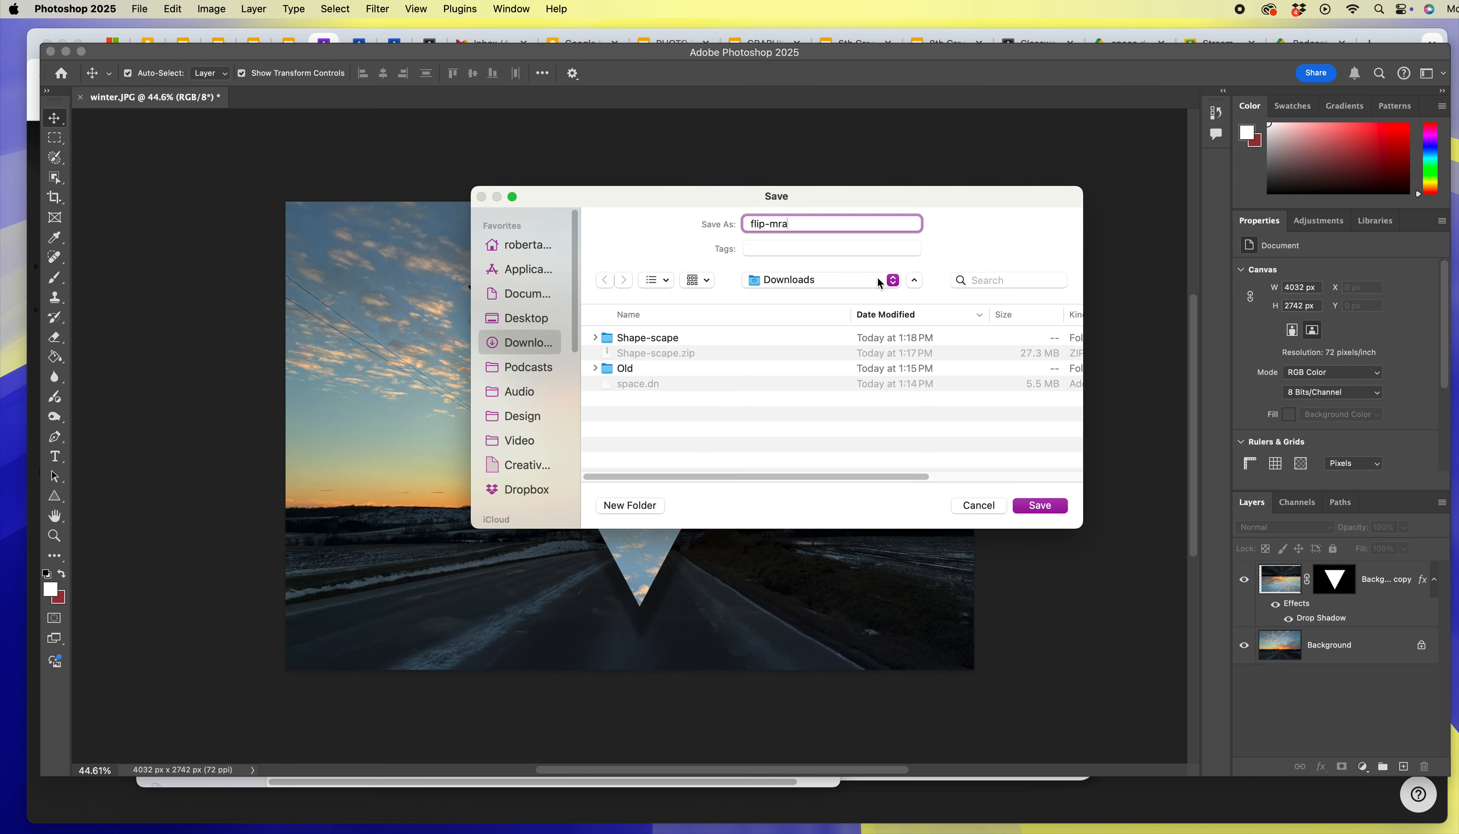
{"action": "left_click", "coordinate": [1049, 506]}
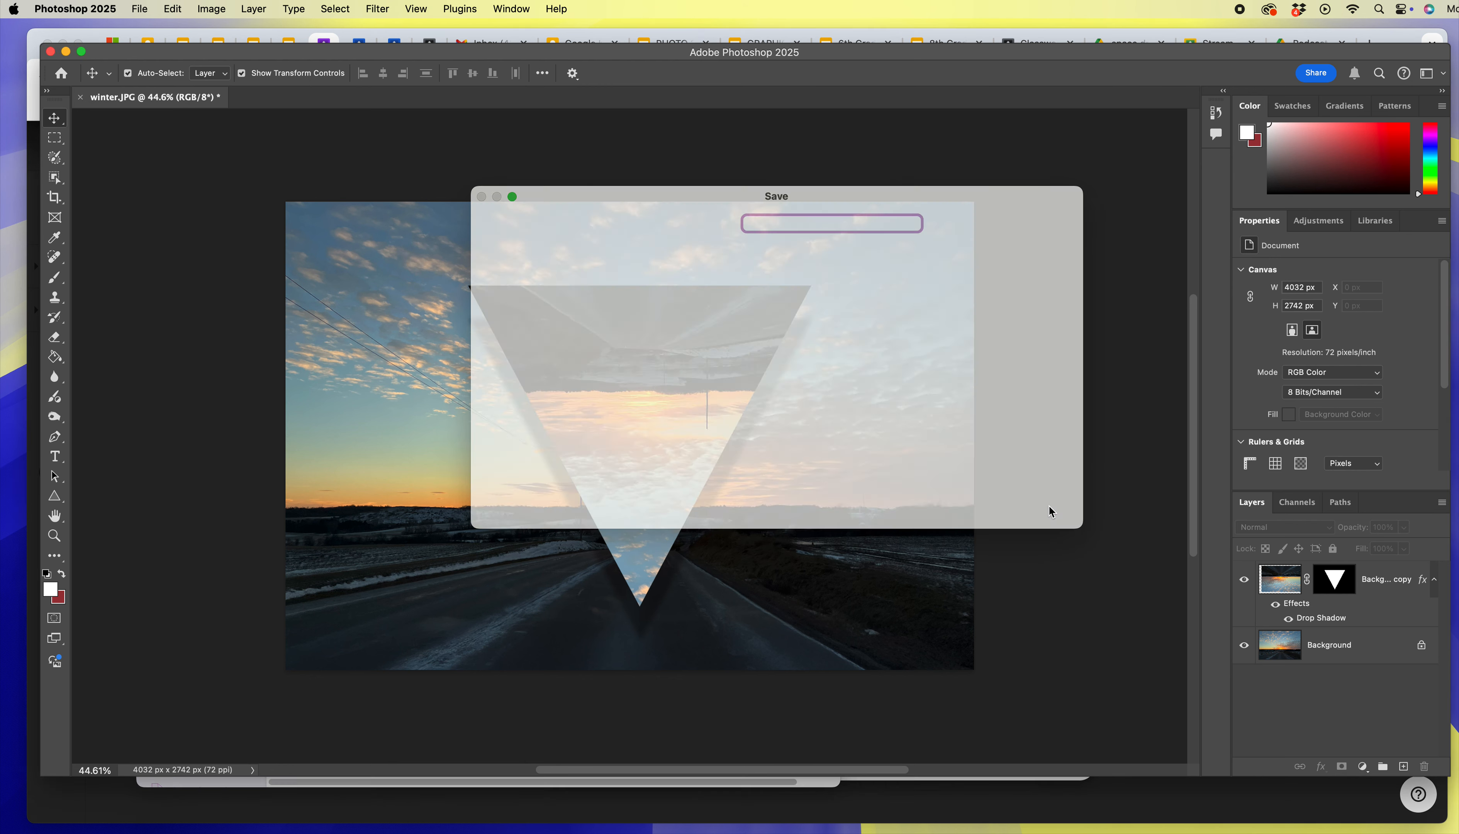